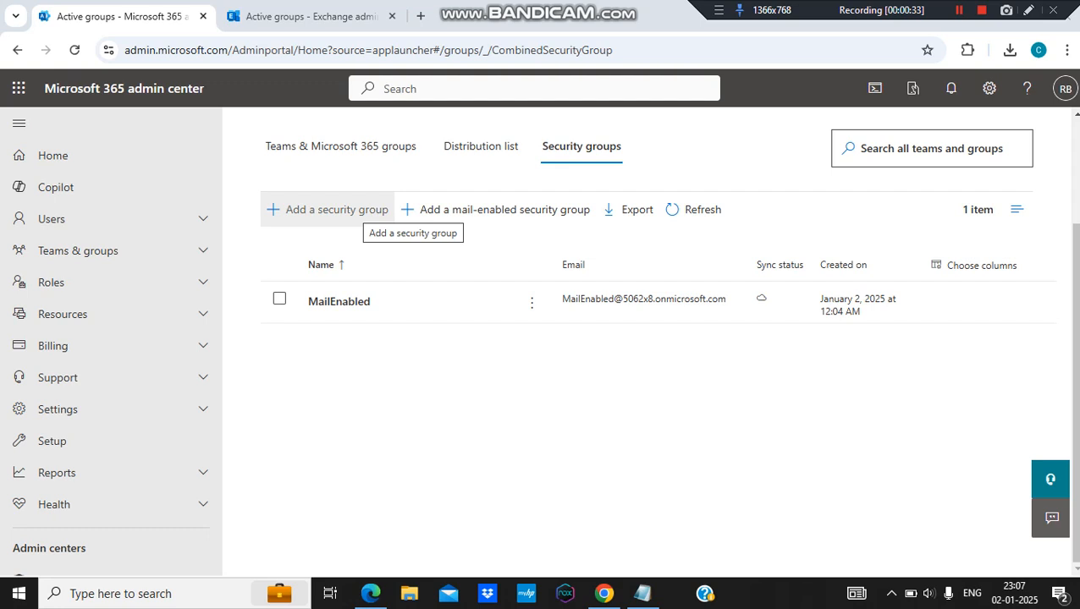
Start a new security group and name it SecGroup, leaving its description empty, and continue to the settings
click(336, 209)
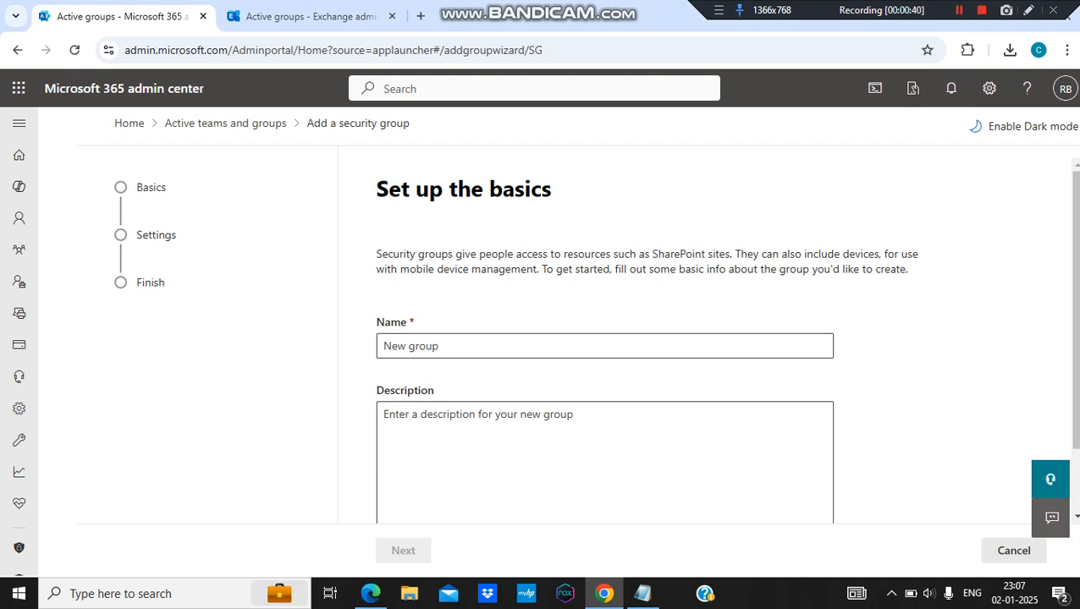
click(604, 346)
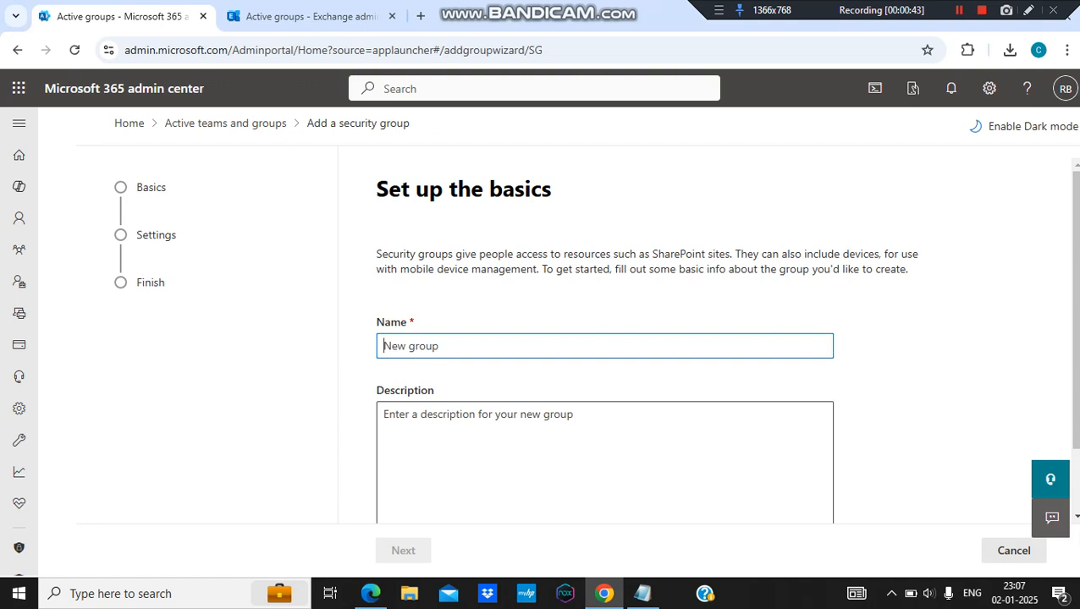
text(SecGroup)
key(Tab)
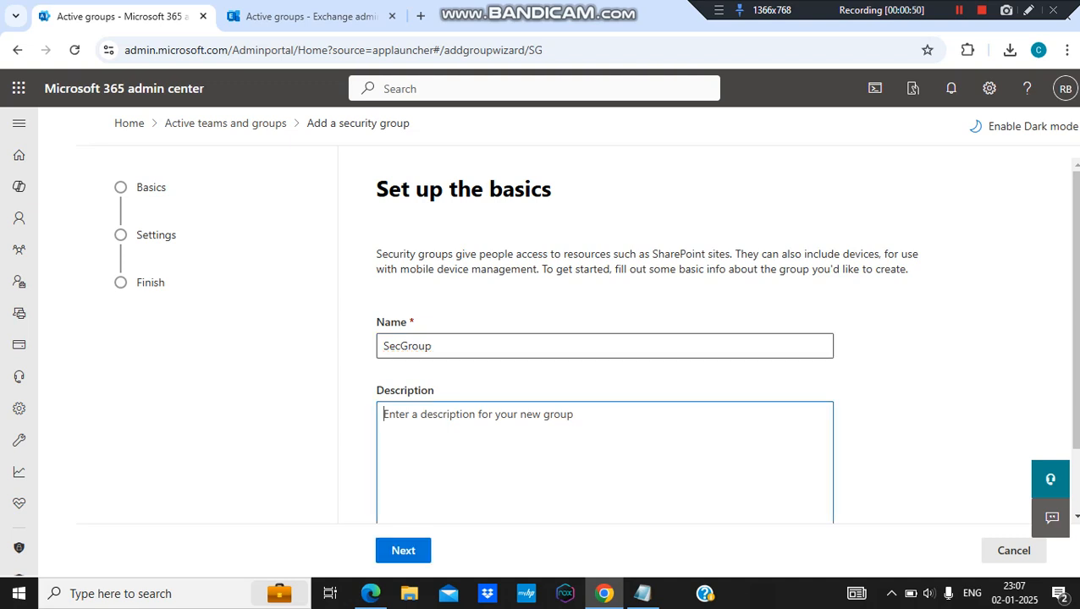
click(403, 551)
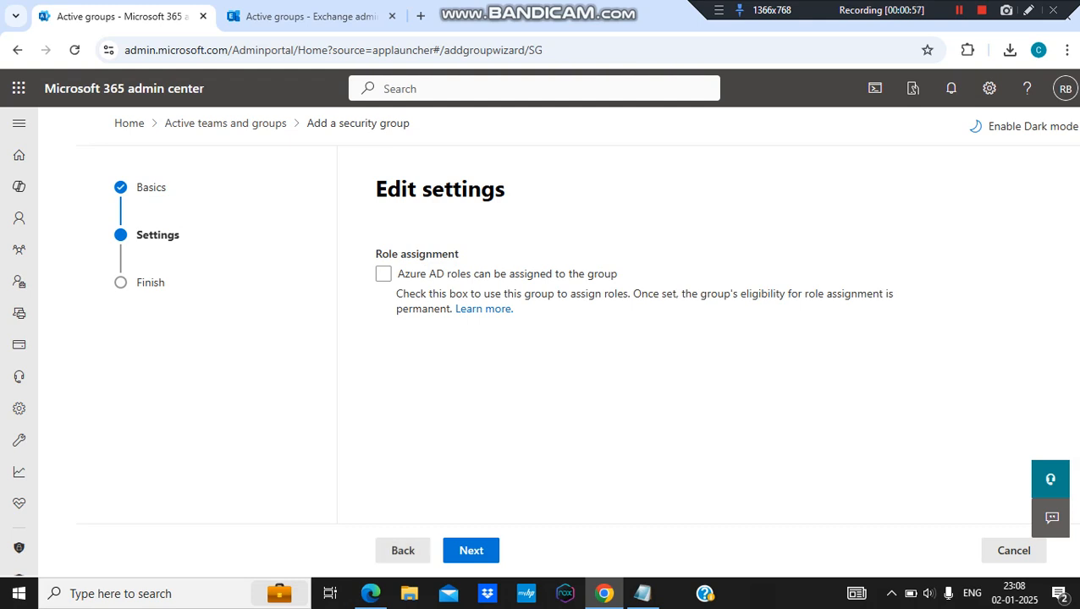
Leave Azure AD role assignment disabled for SecGroup, create the group and close the wizard
drag(458, 254, 375, 254)
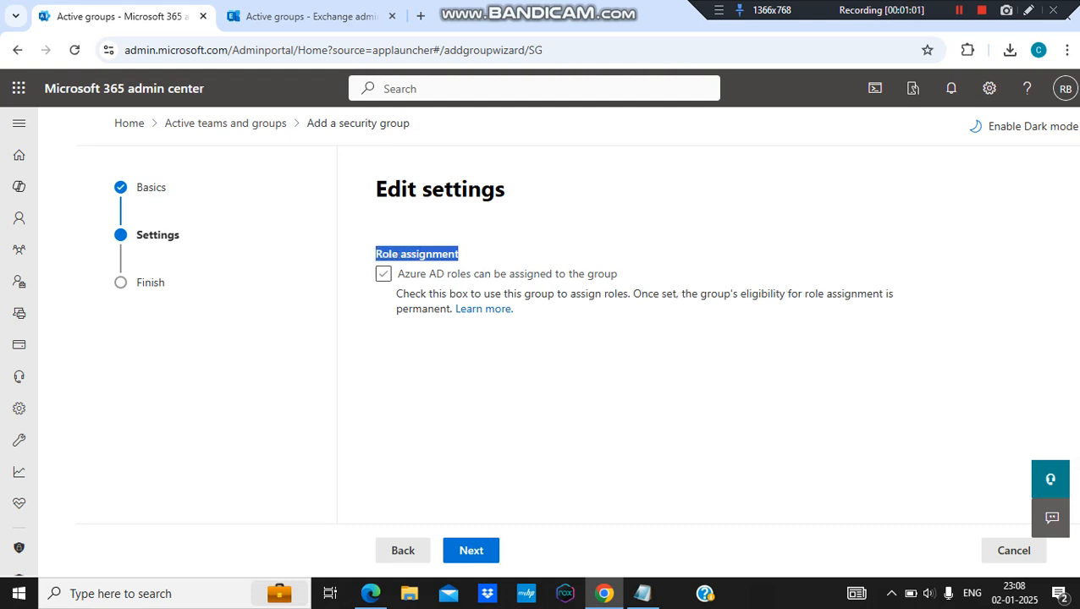
click(559, 372)
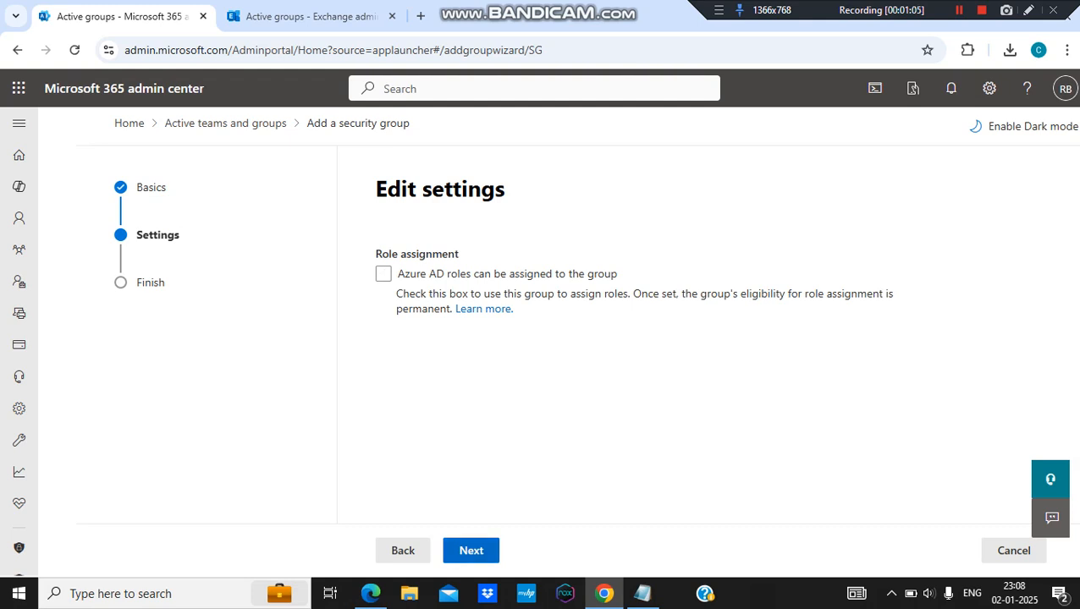
click(472, 550)
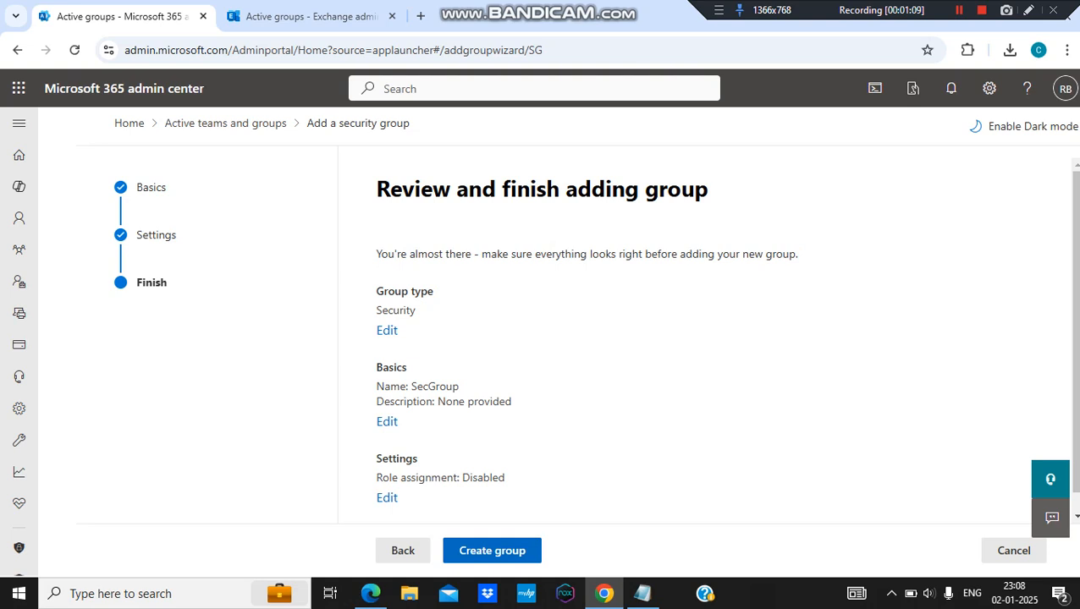
click(472, 550)
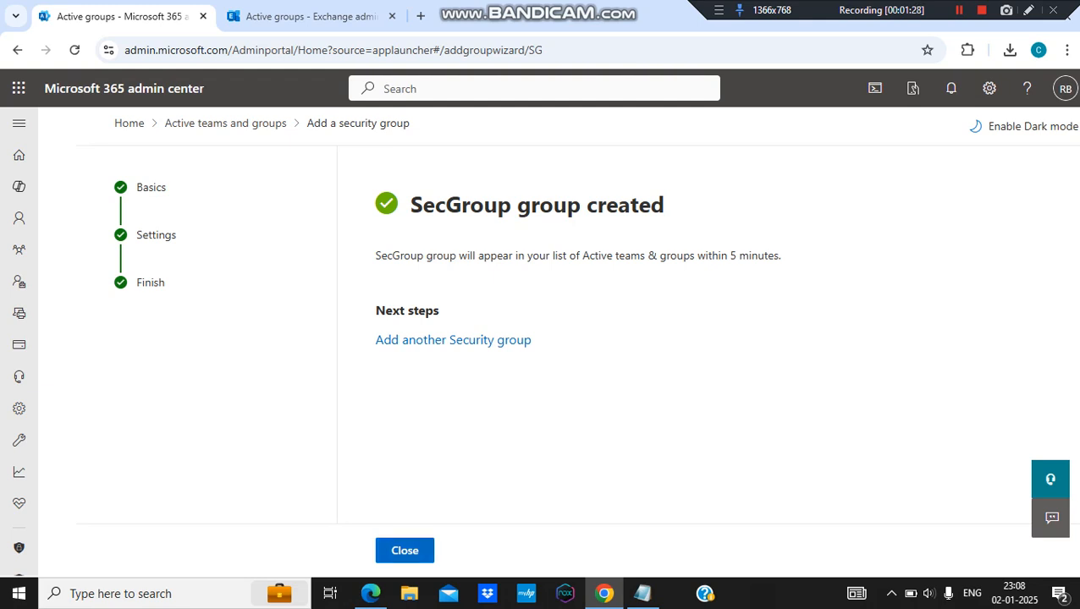
click(404, 551)
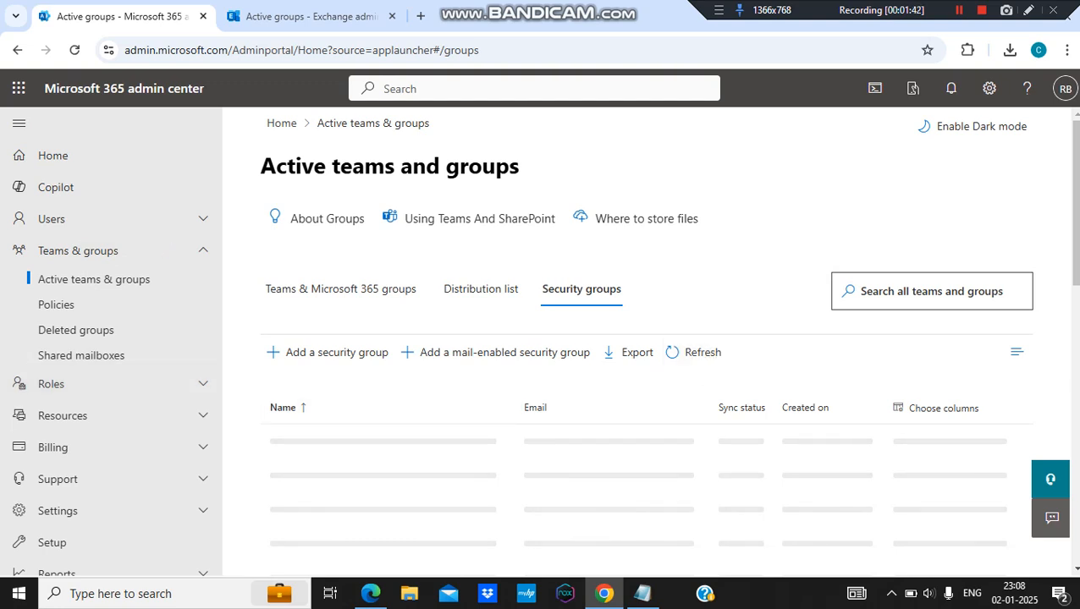
Examine SecGroup's general details, role assignment setting and members from the security groups list, and close the details
scroll(643, 355, down, 2)
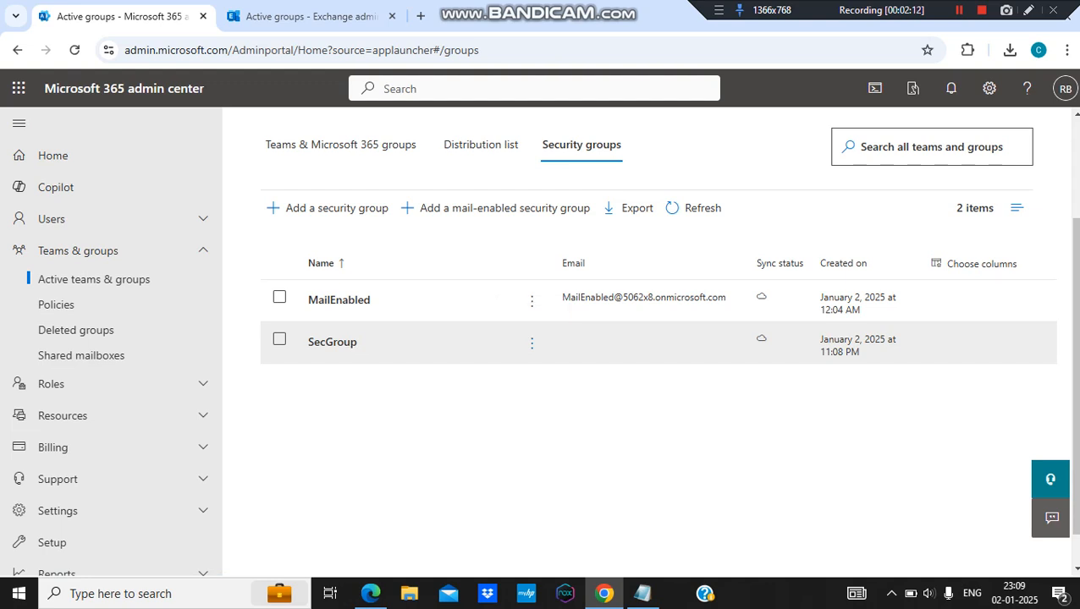
click(332, 342)
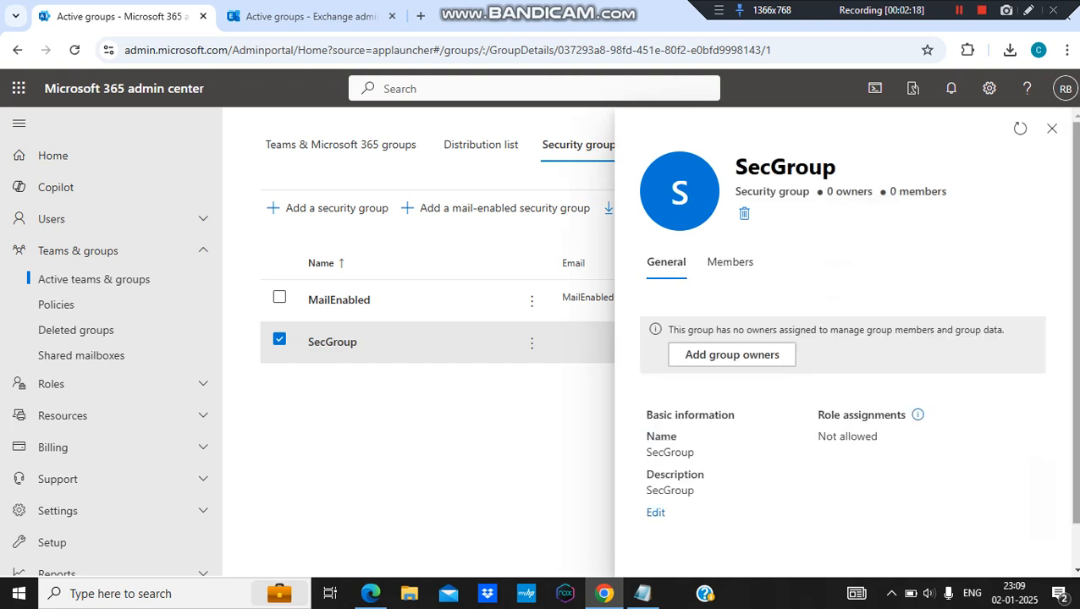
scroll(842, 381, down, 1)
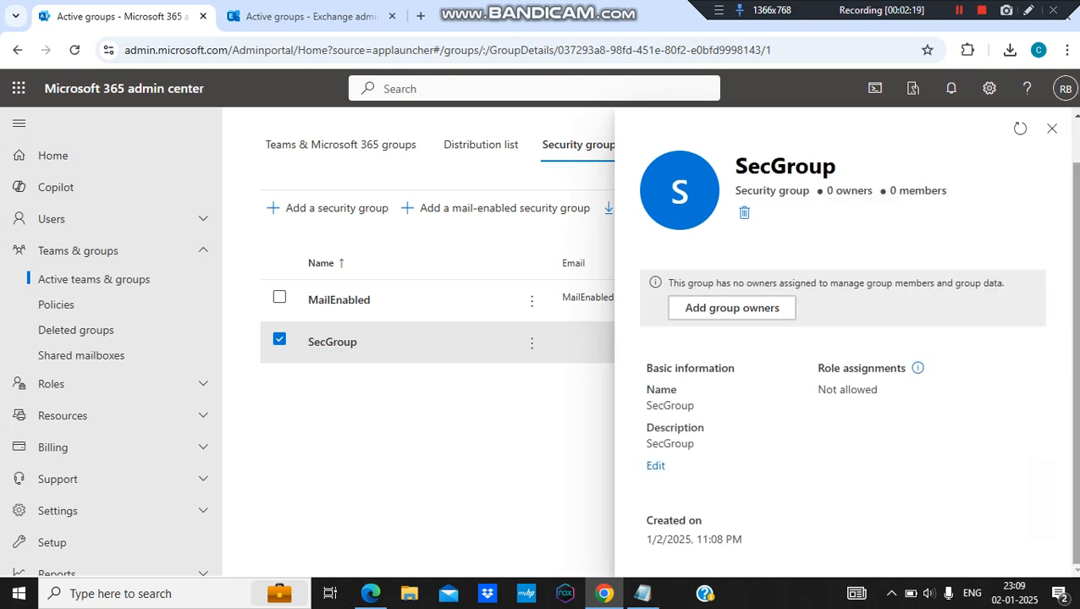
scroll(842, 381, up, 1)
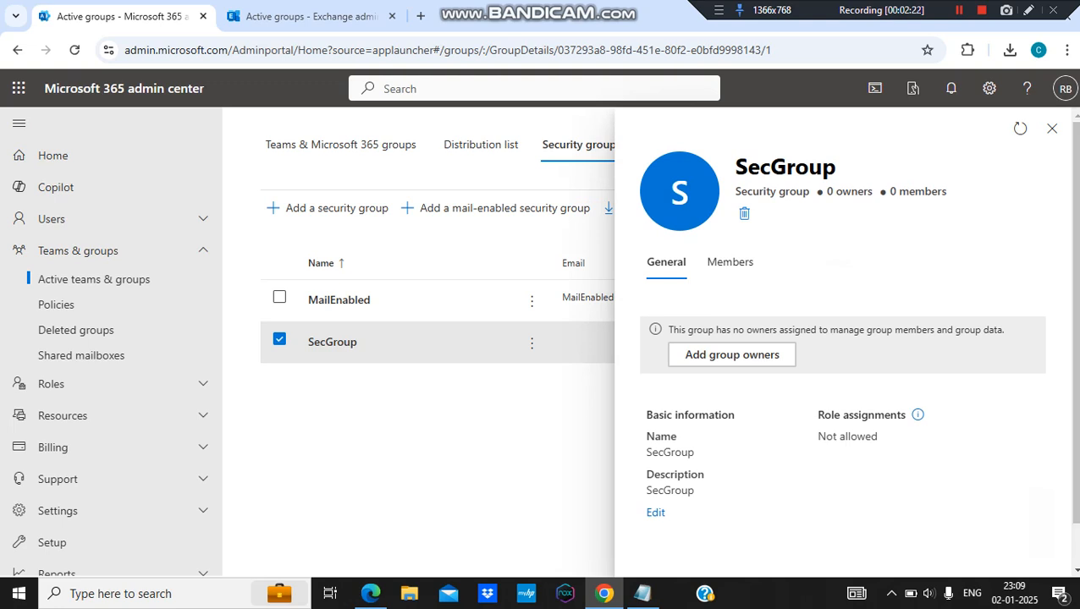
drag(836, 436, 871, 435)
click(872, 438)
drag(815, 415, 879, 438)
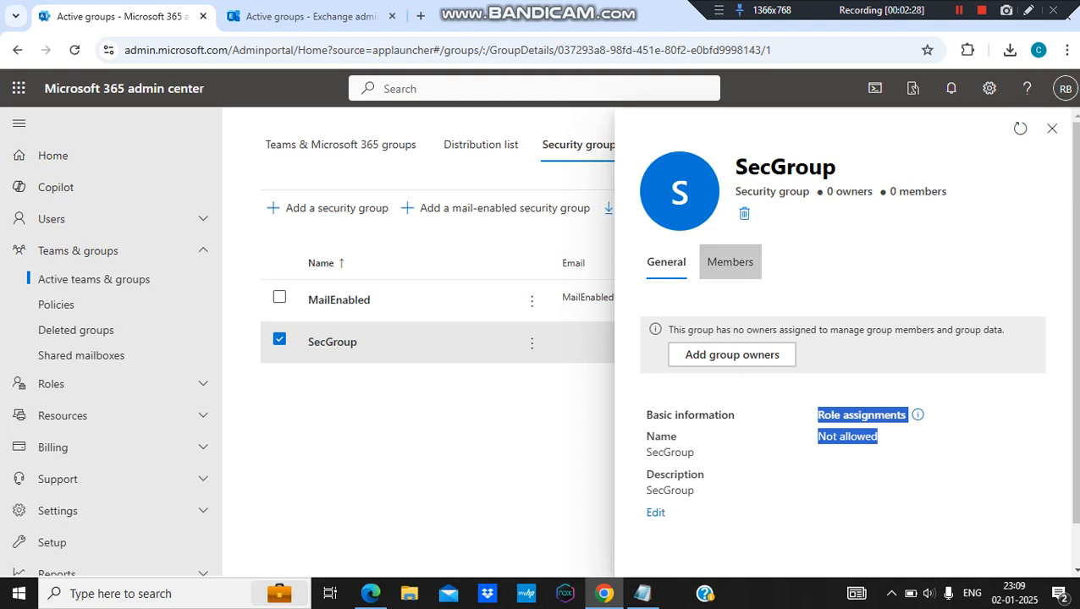
click(730, 262)
click(666, 262)
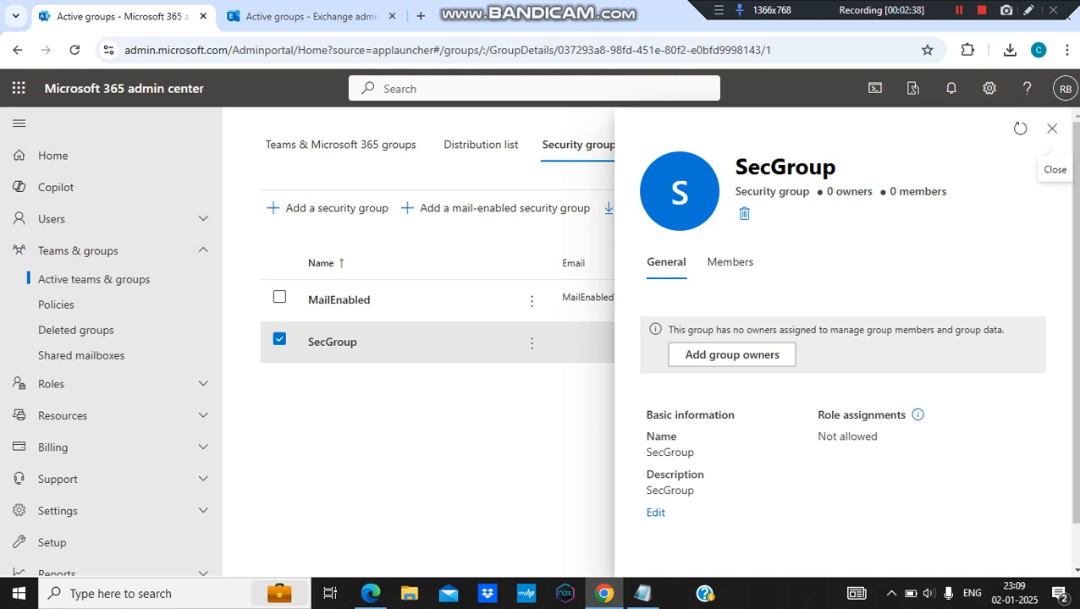
scroll(842, 381, down, 1)
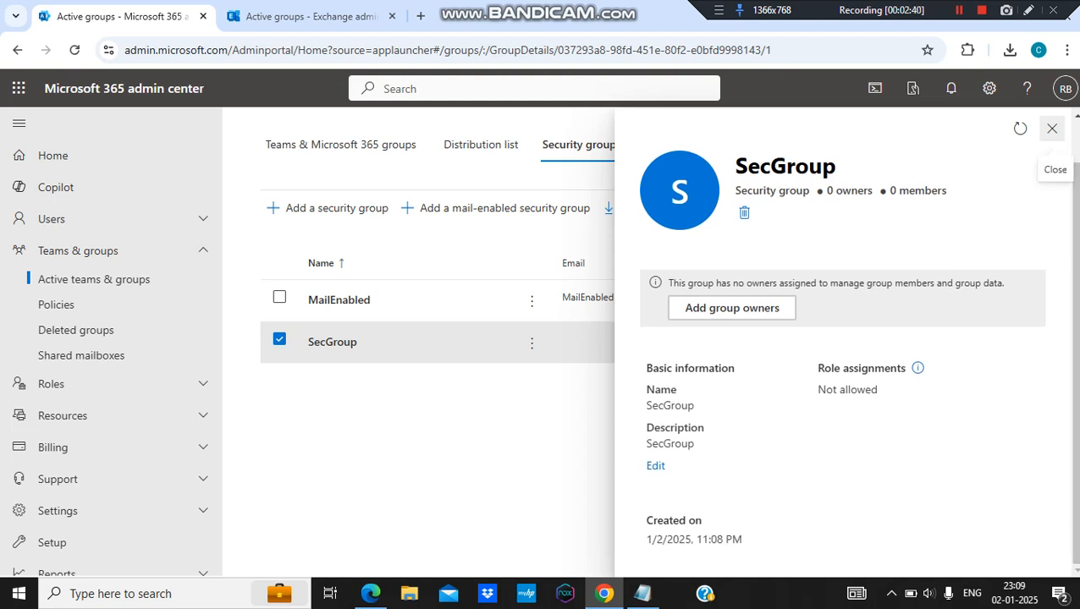
click(1052, 128)
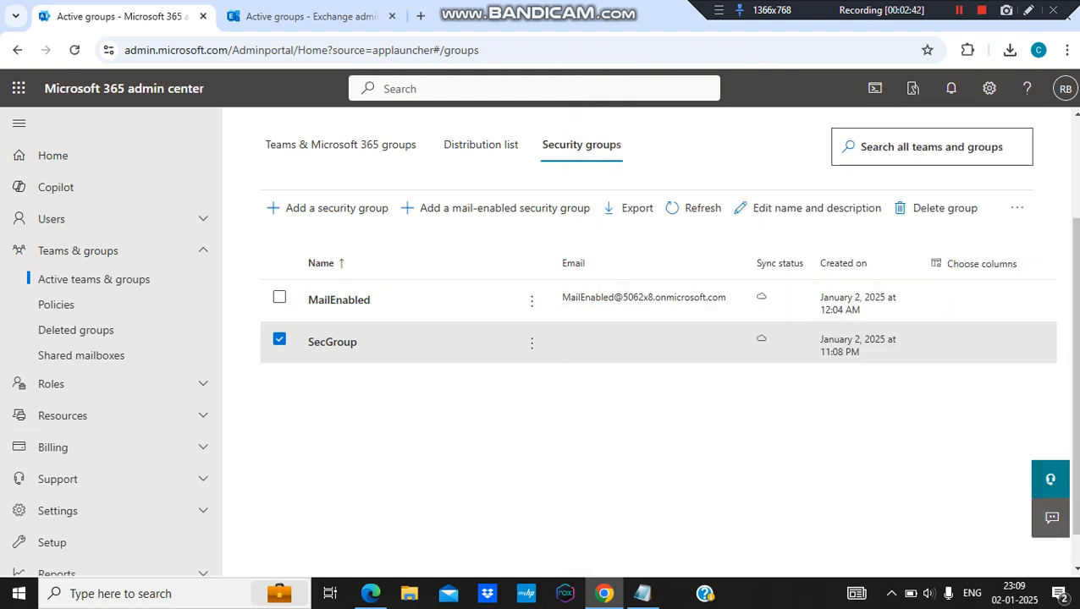
Open the admin assignments of the Global Reader role from the Microsoft Entra ID role assignments
click(85, 383)
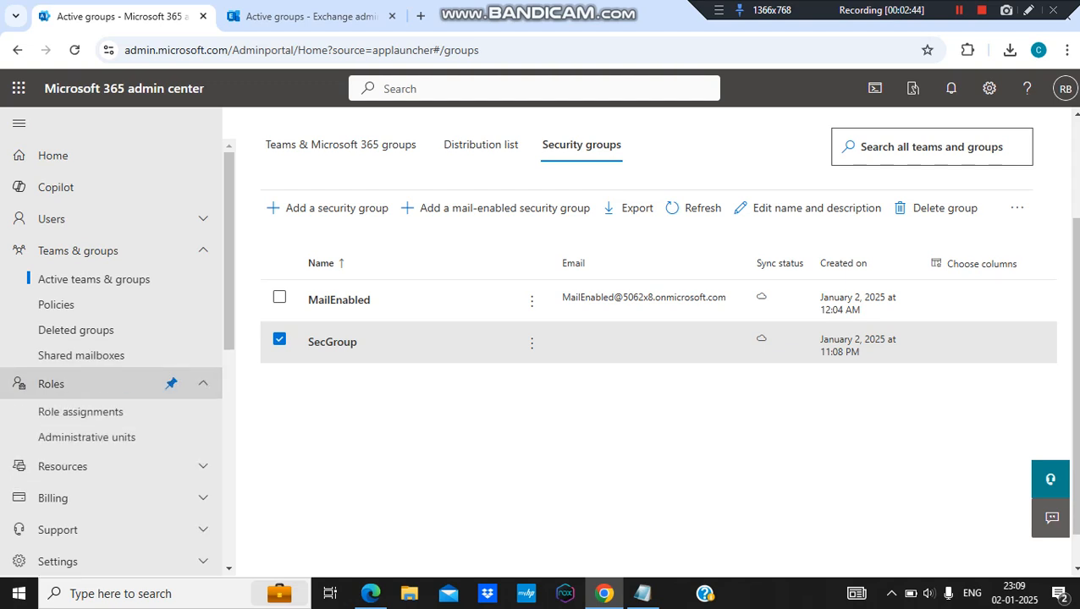
click(80, 412)
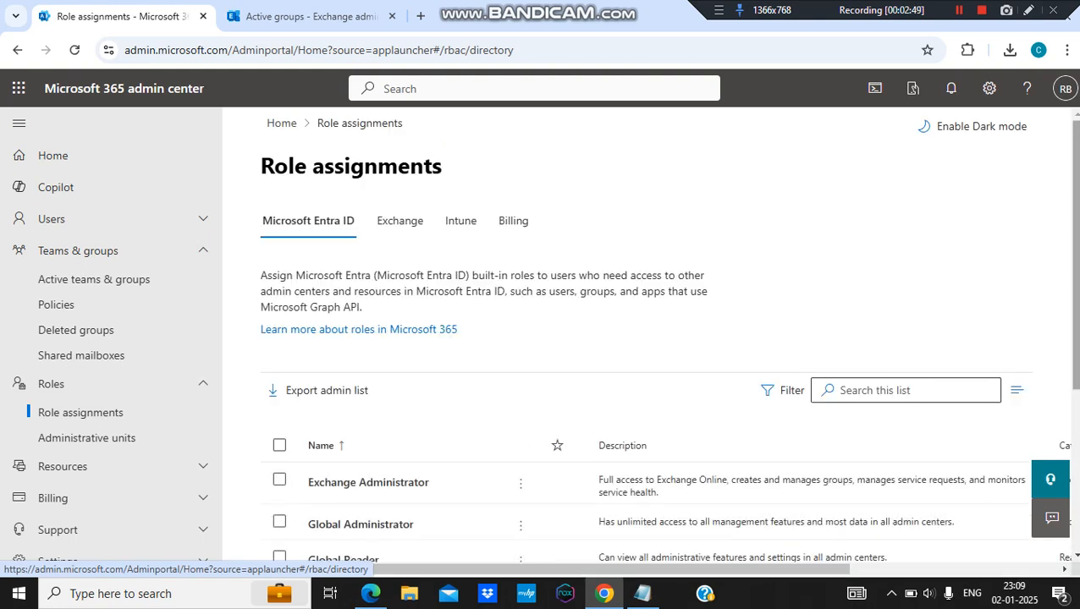
scroll(668, 334, down, 1)
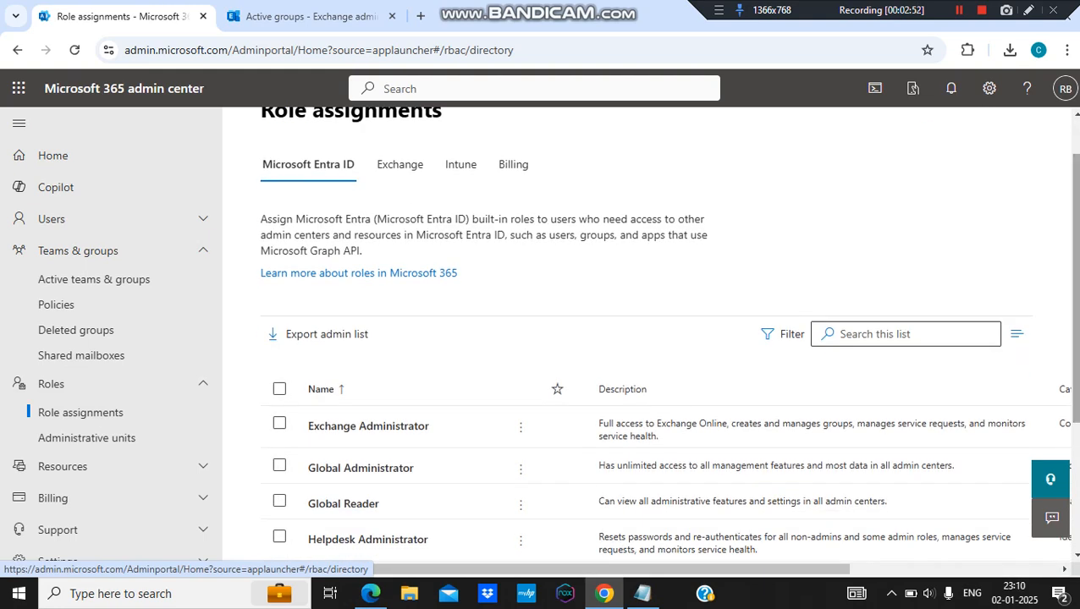
scroll(667, 335, down, 2)
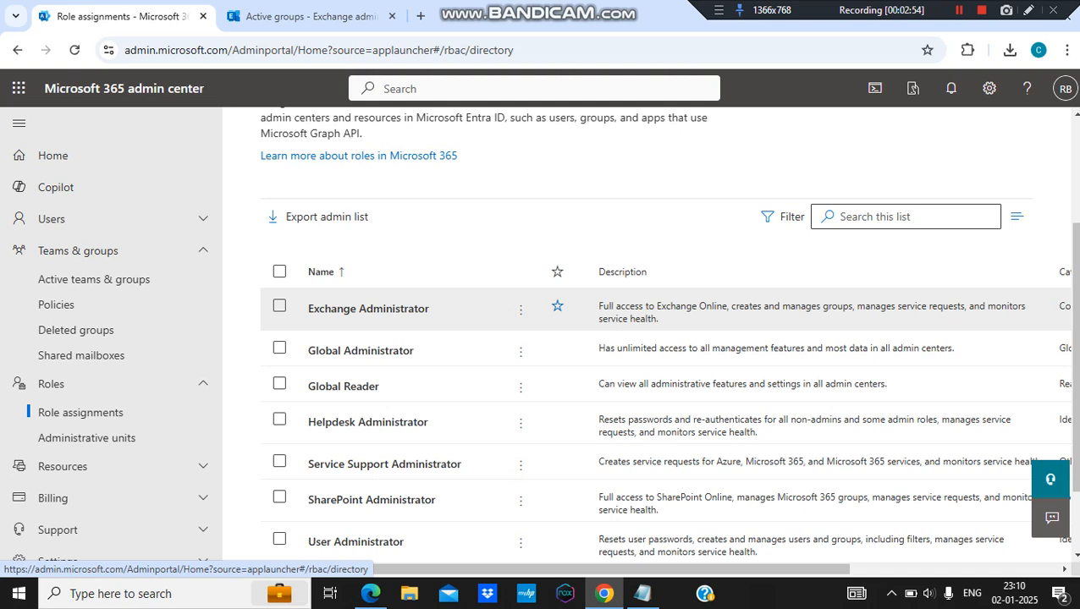
click(280, 384)
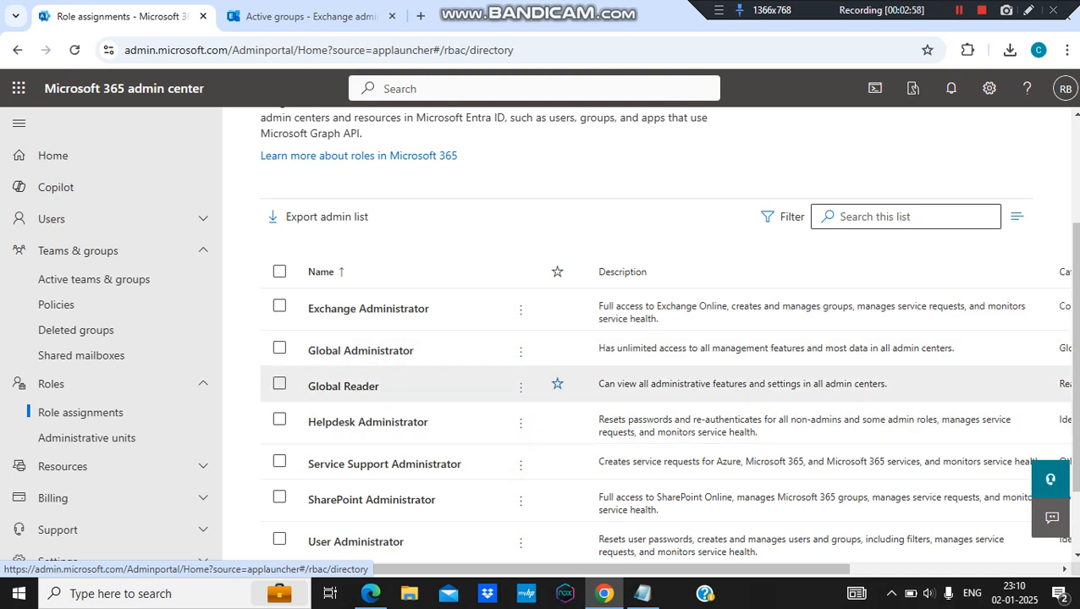
click(521, 387)
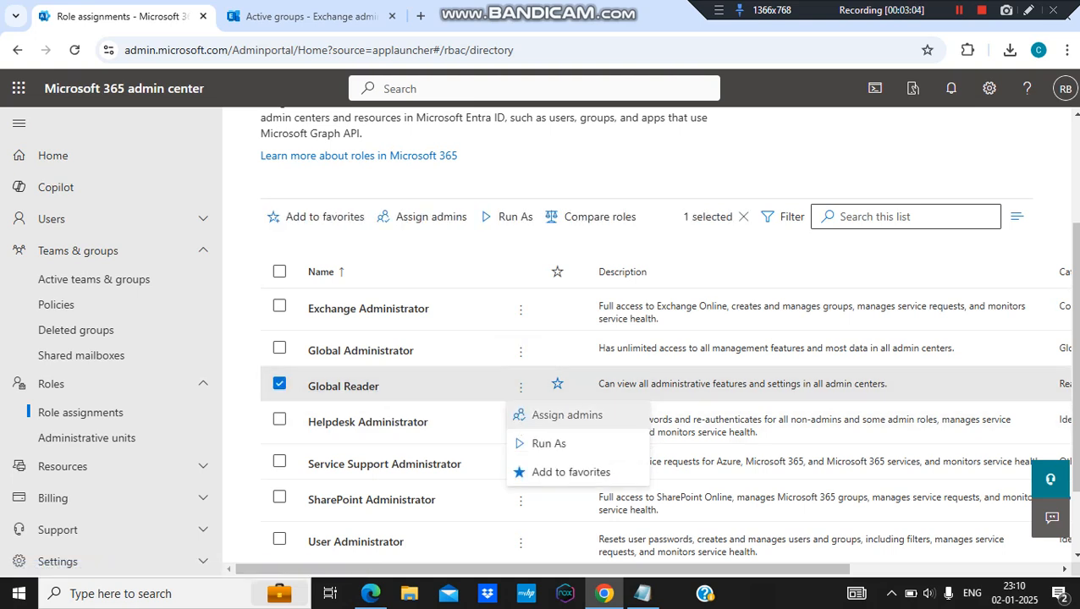
click(559, 415)
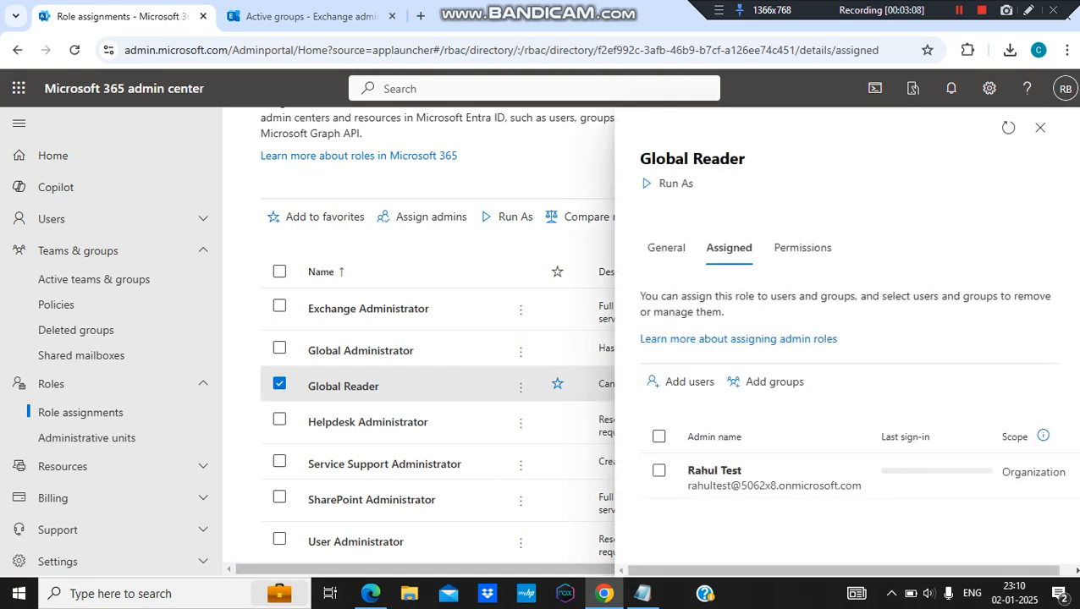
Search for "sec" among the groups that can be added to the Global Reader role, and exit without adding any
click(766, 381)
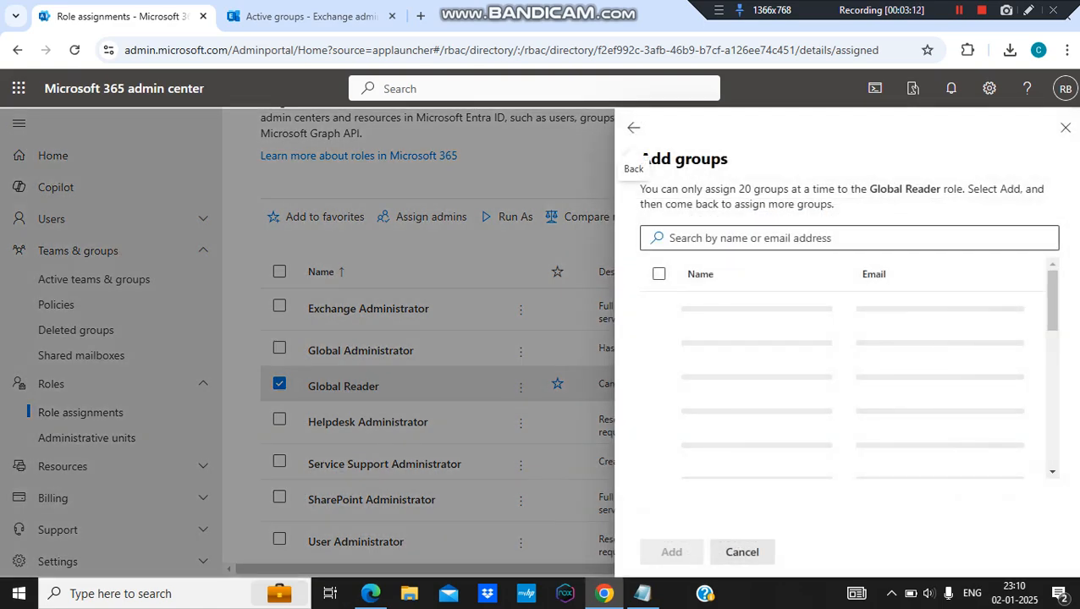
text(sec)
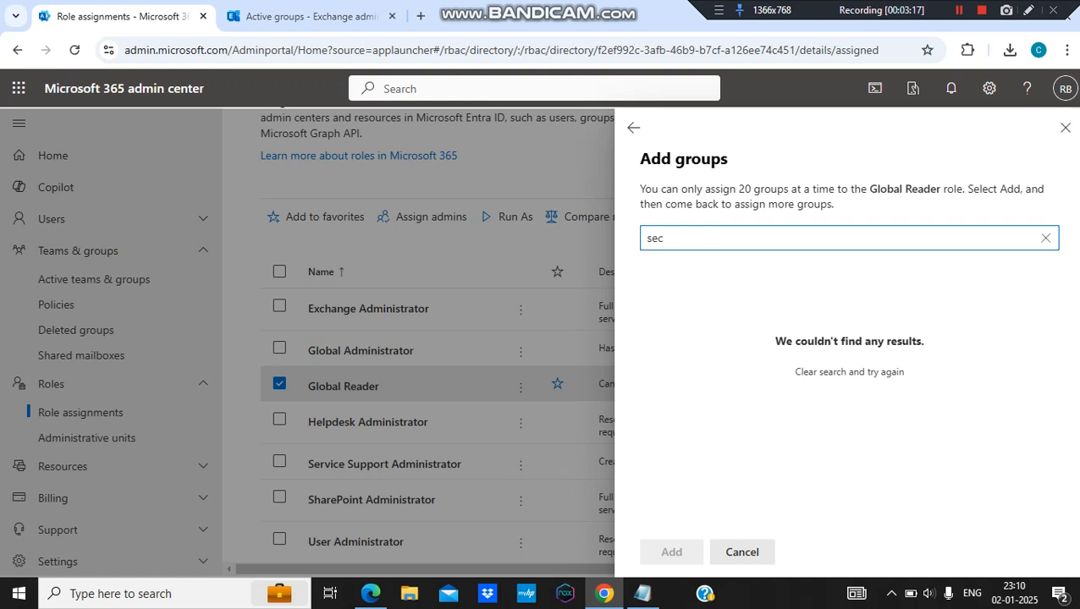
key(shift+Left)
key(shift+Left)
key(shift+Left)
key(BackSpace)
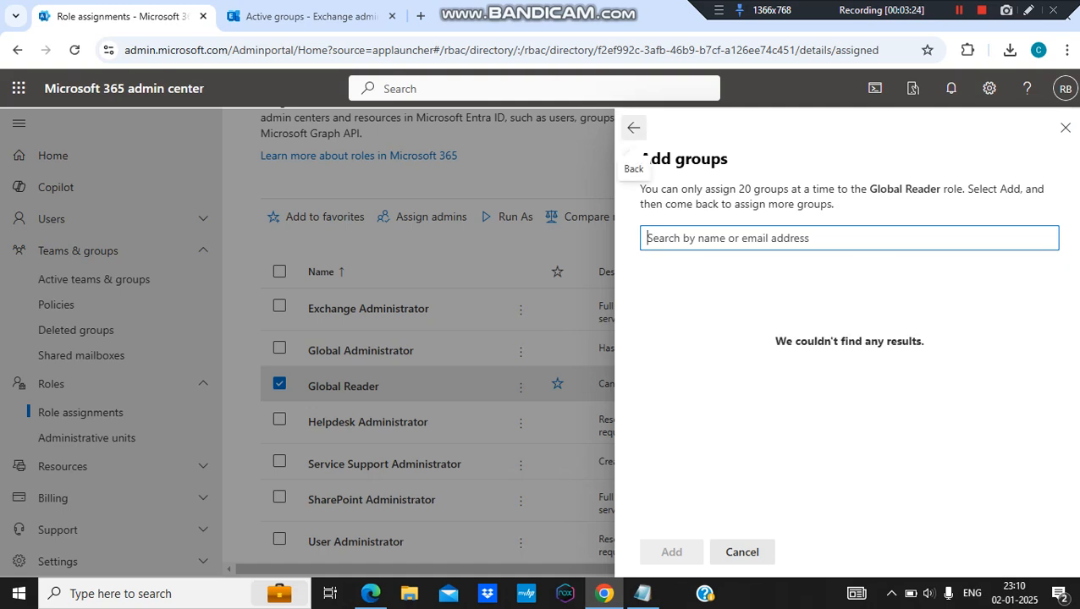
click(633, 127)
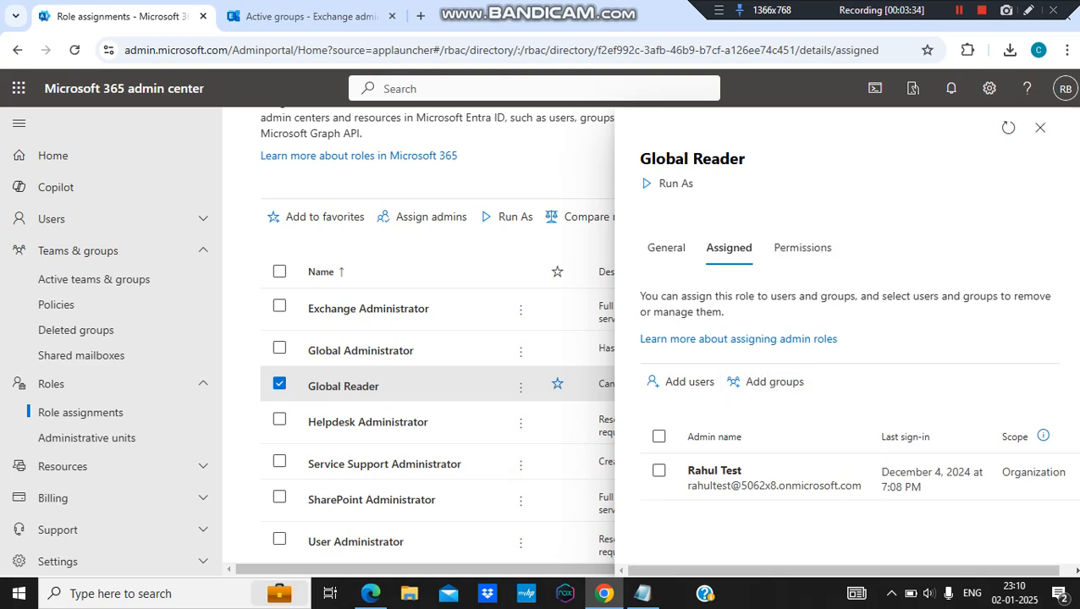
click(1039, 128)
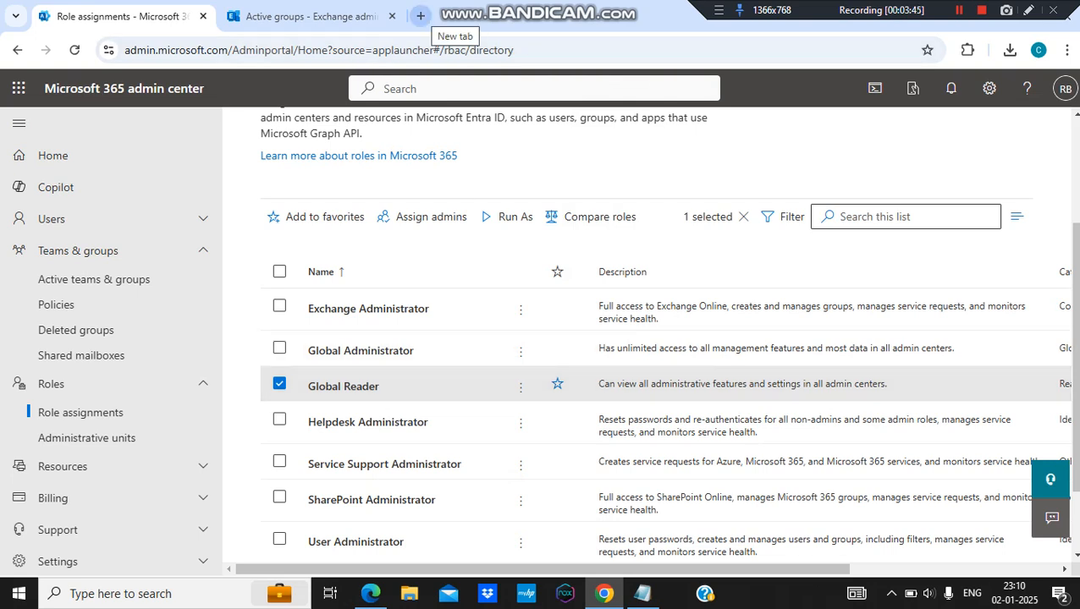
Open the SharePoint admin center at 5062x8-admin.sharepoint.com in a new browser tab and go to its Access control policies
click(420, 16)
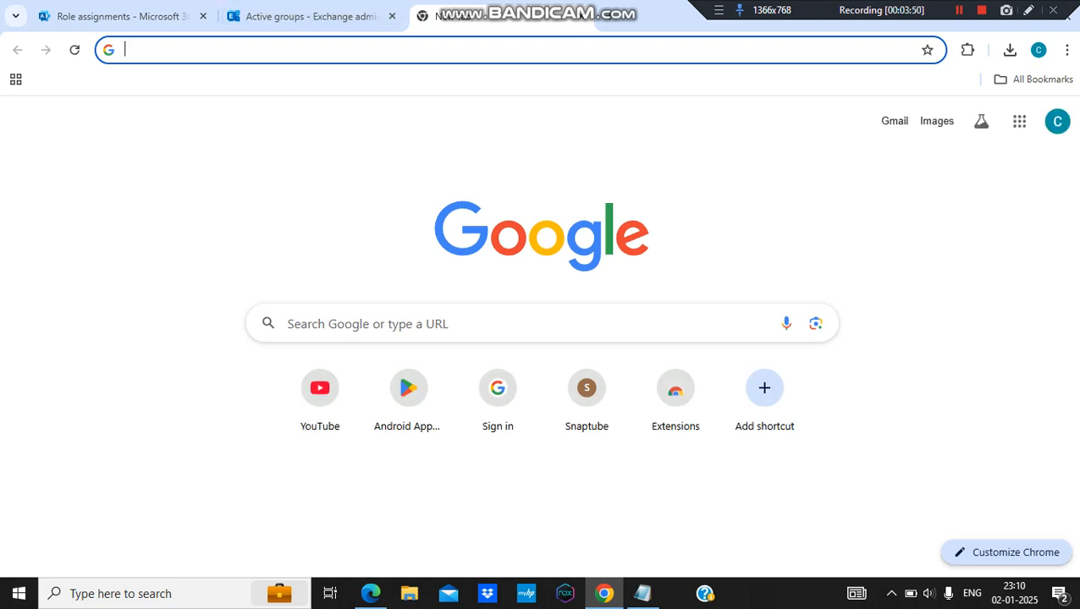
text(5062)
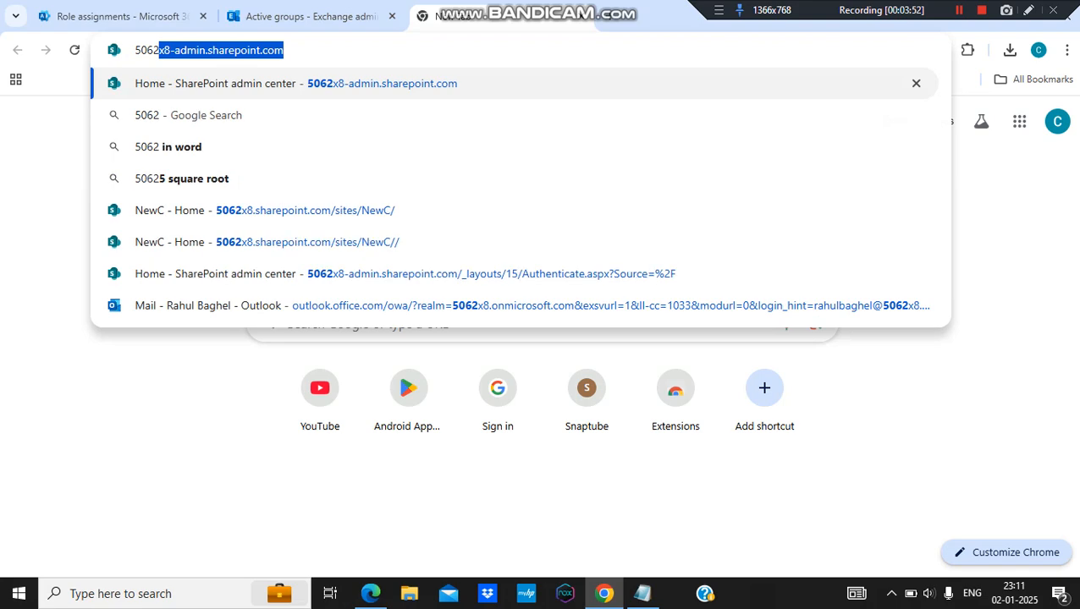
key(Return)
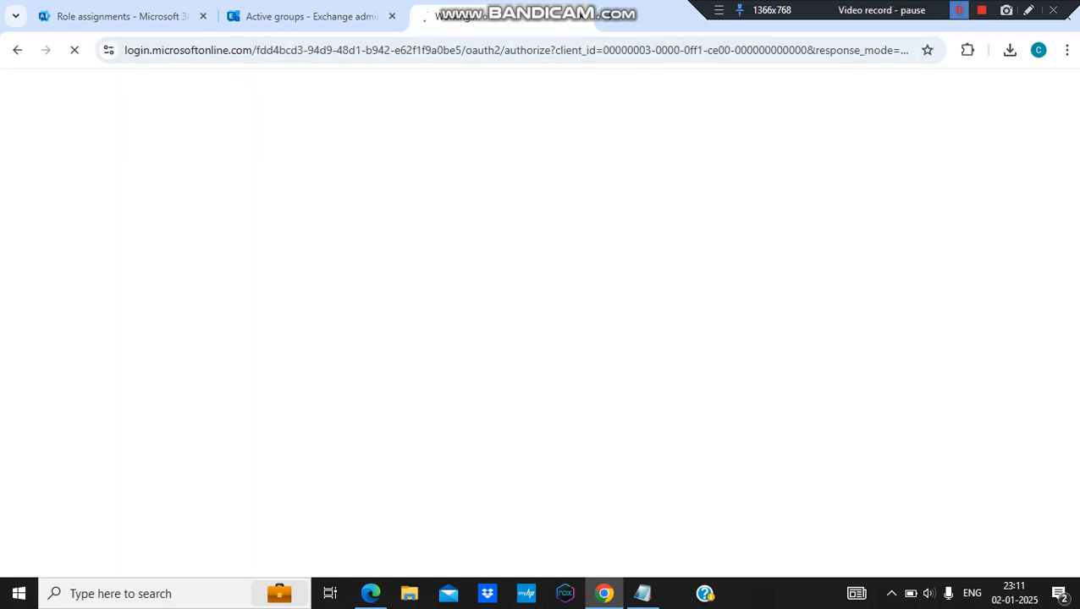
click(959, 10)
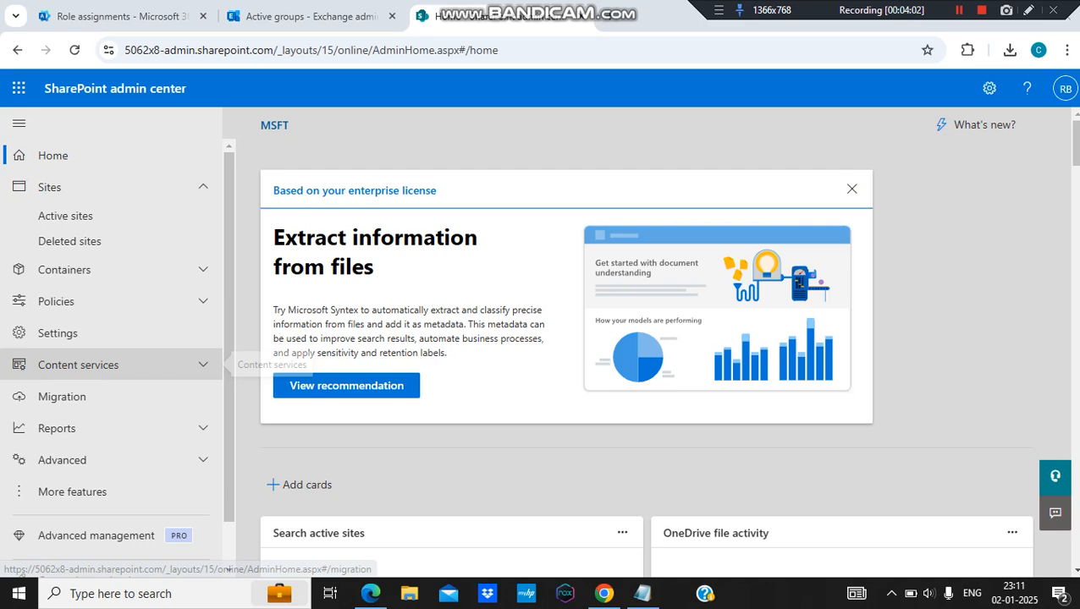
click(215, 301)
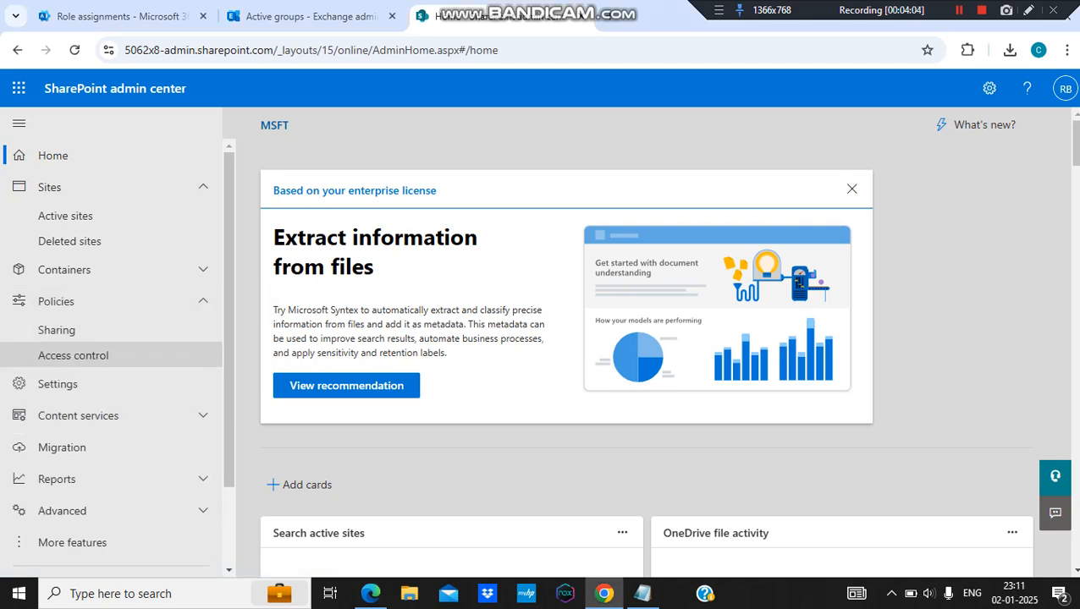
click(218, 355)
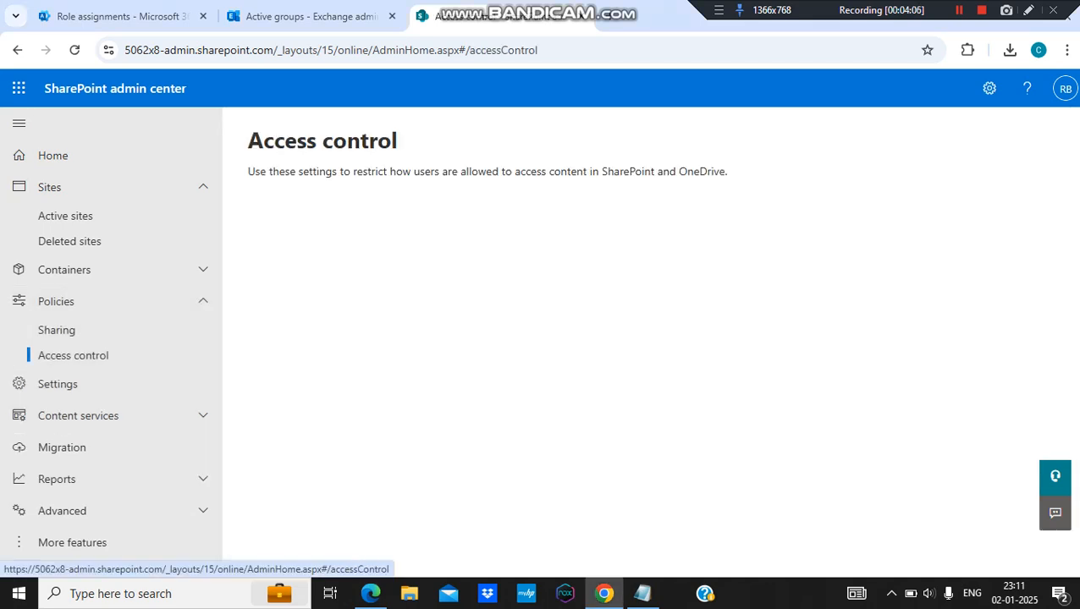
Try restricting OneDrive access to only users in the SecGroup security group, and close the restriction settings without saving
scroll(592, 533, down, 1)
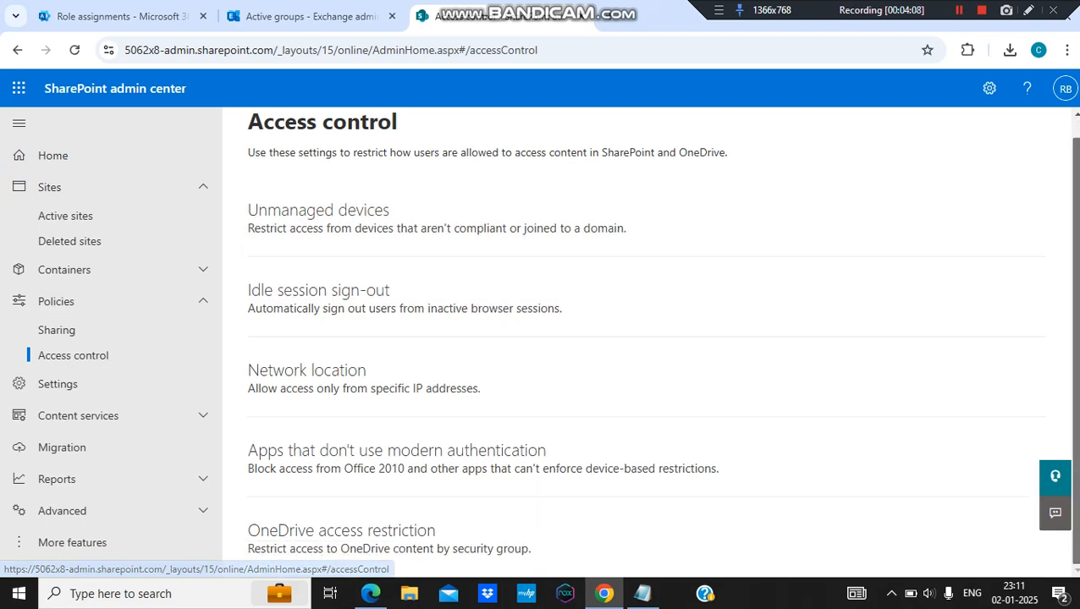
click(592, 533)
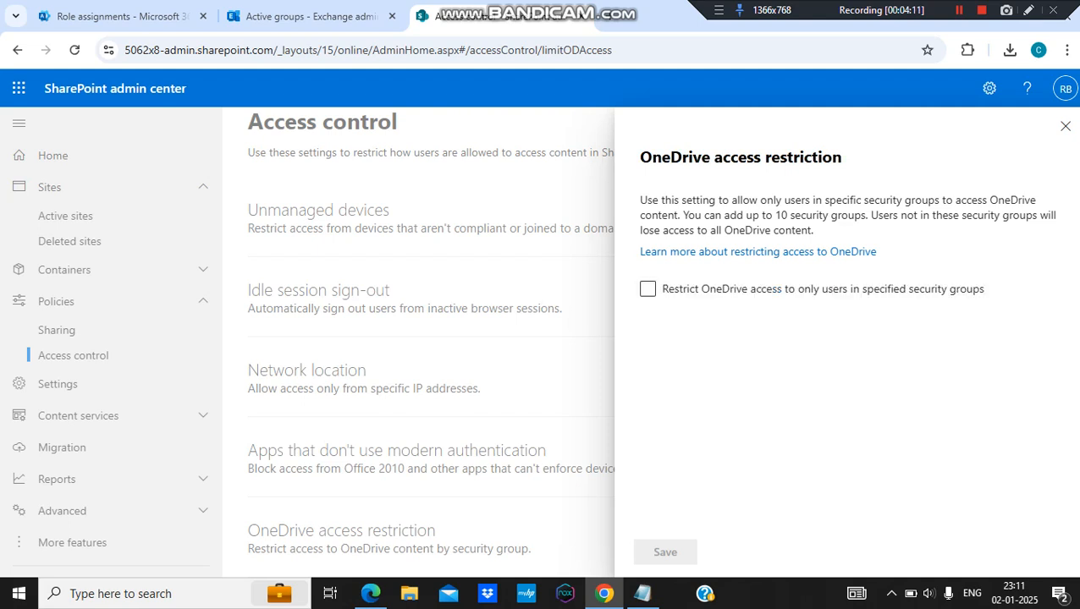
click(648, 289)
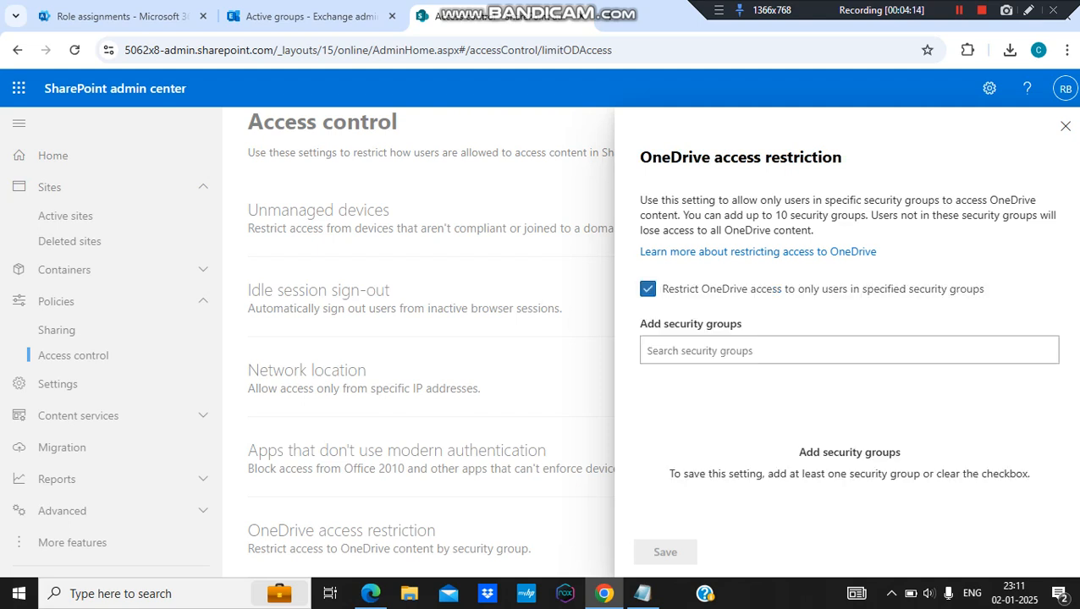
click(736, 351)
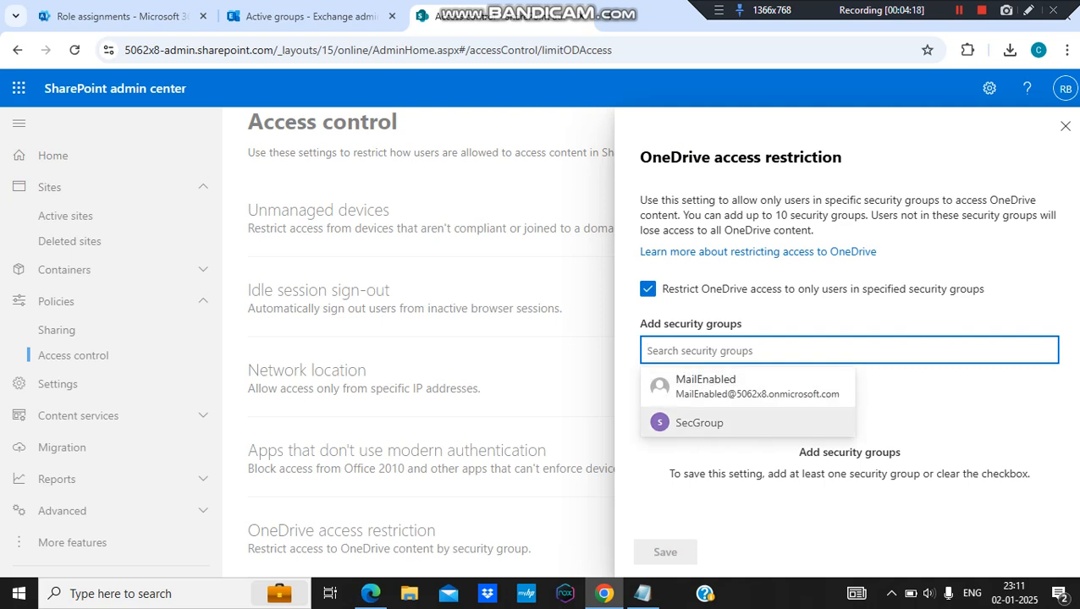
click(700, 423)
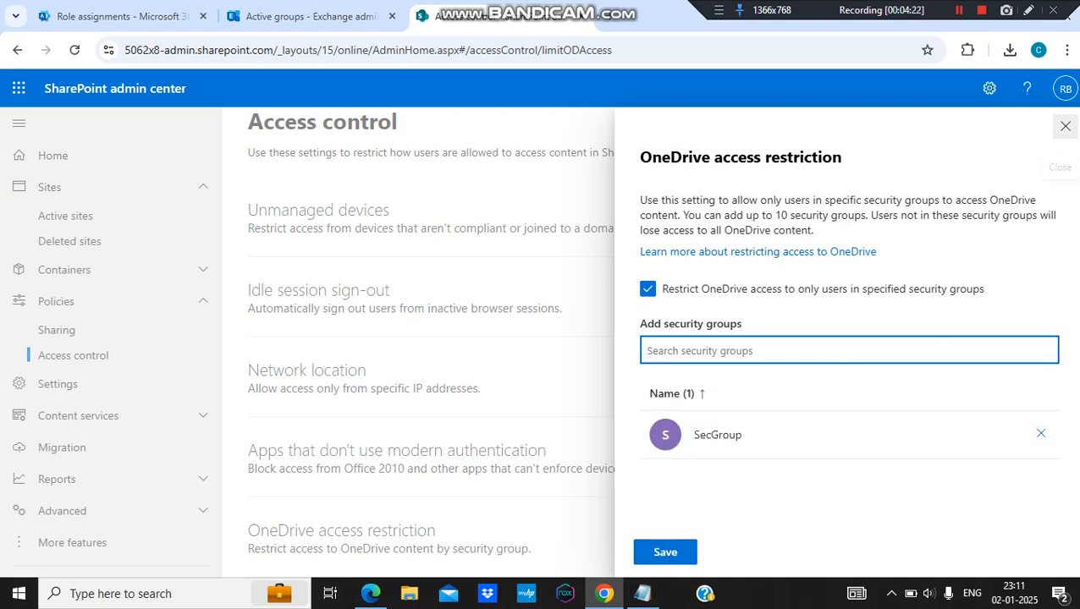
click(1065, 126)
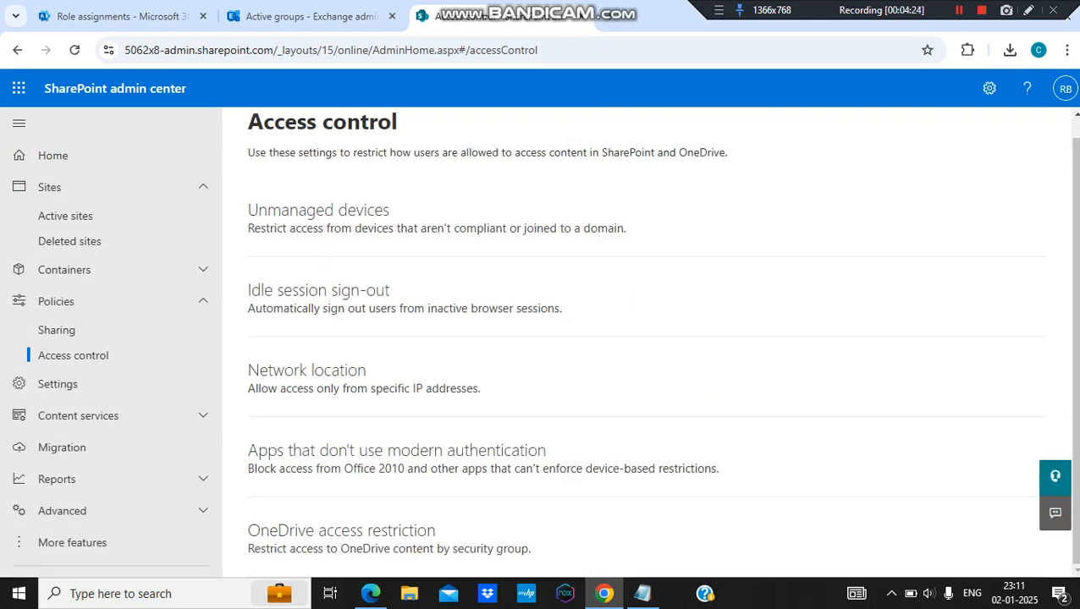
Return to the Microsoft 365 admin center and show the security groups among the active teams and groups
click(309, 16)
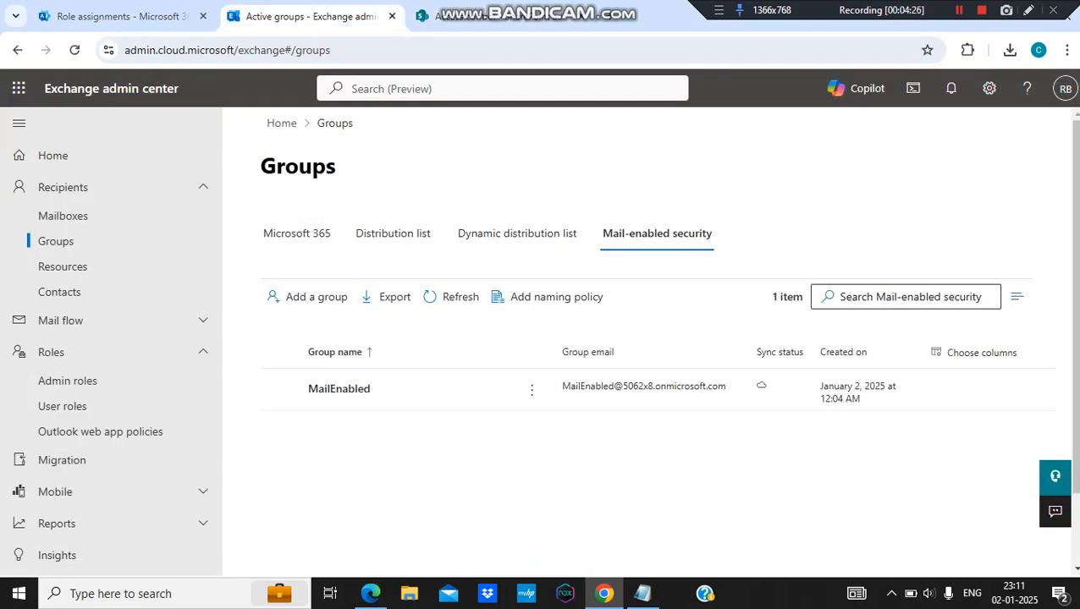
click(123, 16)
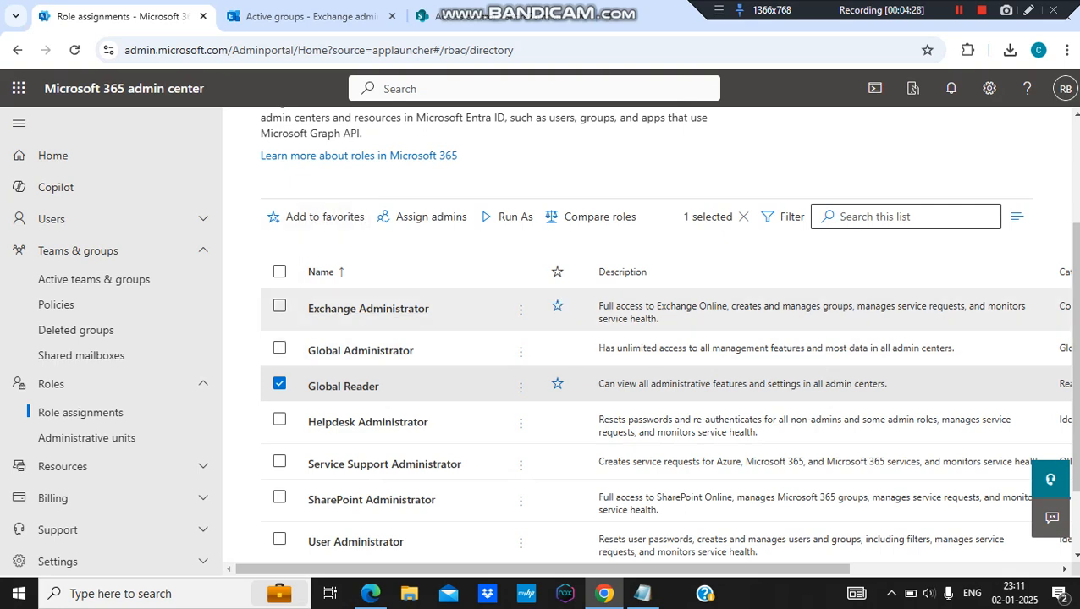
click(94, 279)
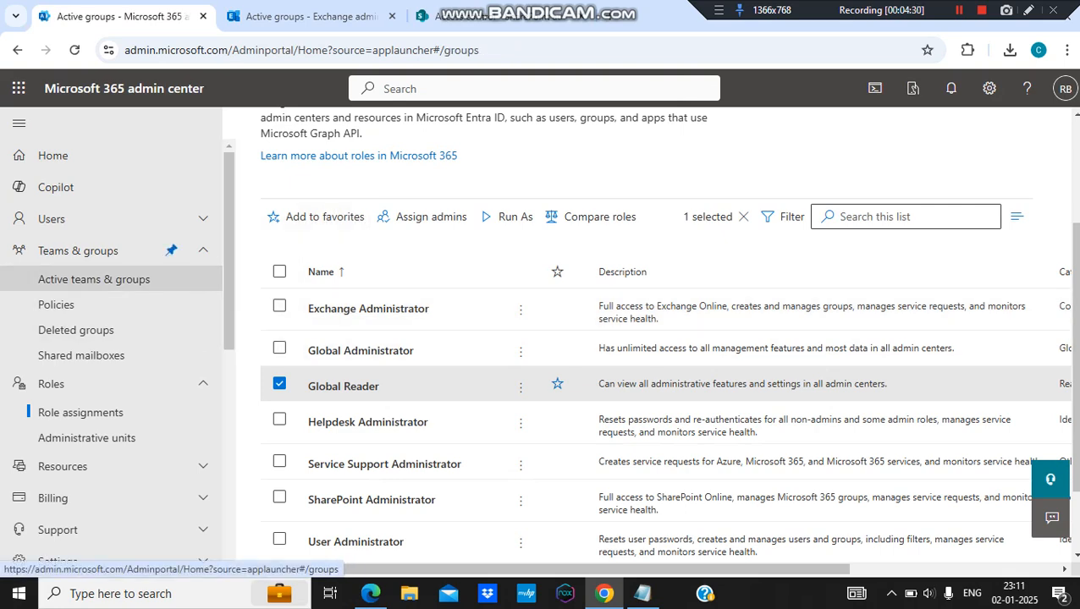
click(581, 288)
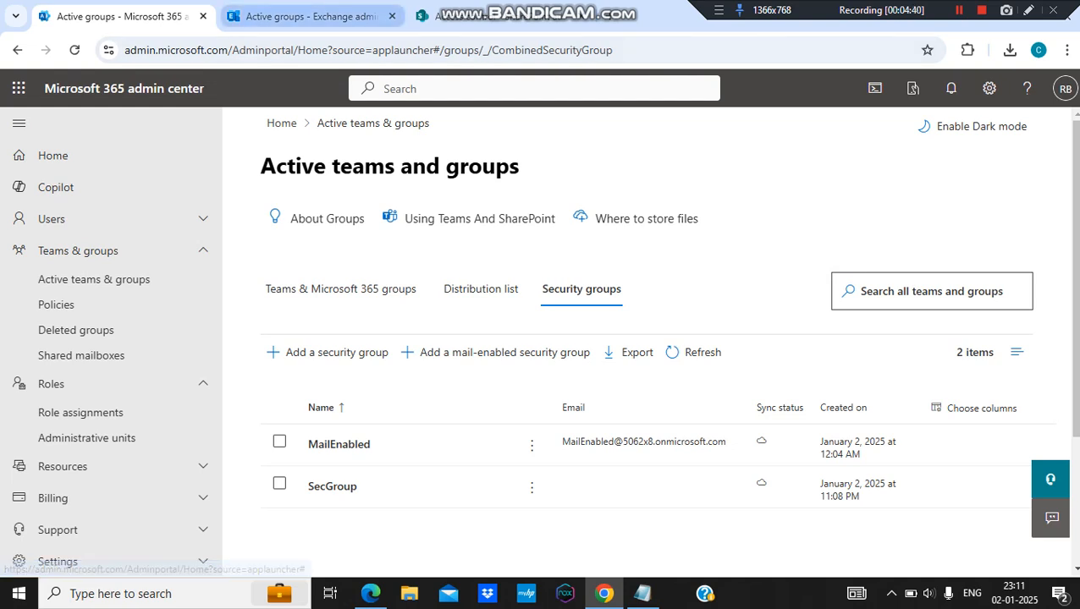
Switch to the Exchange admin center, reload its groups page and check the mail-enabled security groups
click(309, 16)
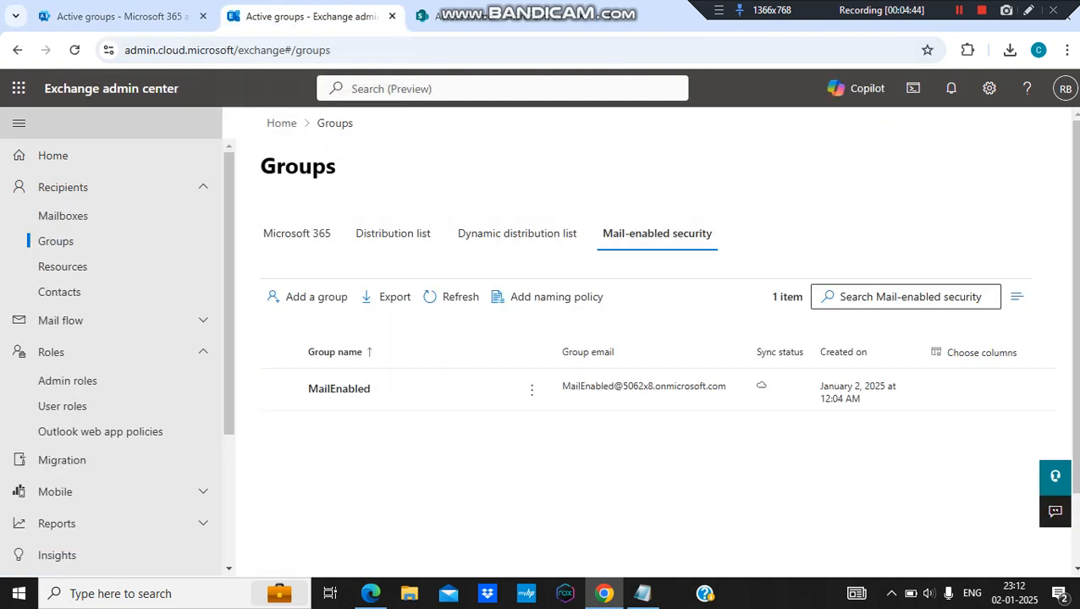
click(75, 50)
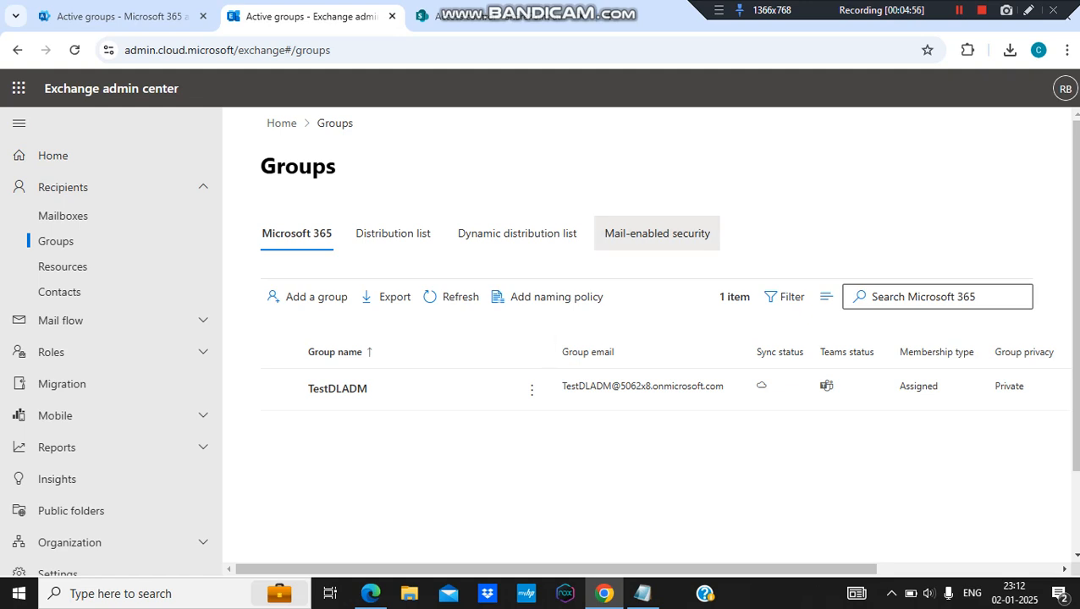
click(656, 232)
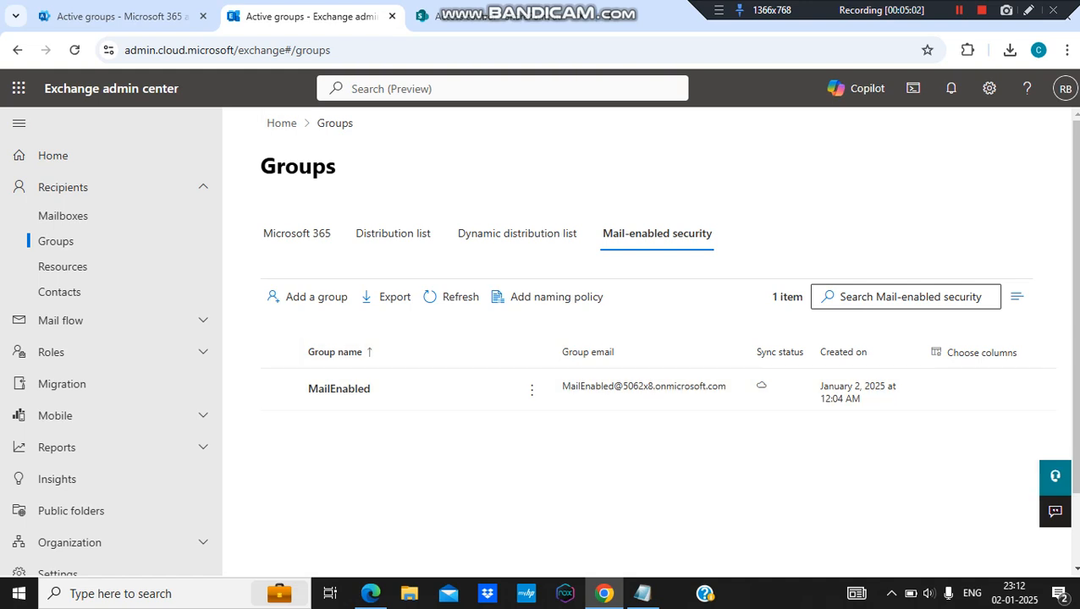
Start a new security group in the Microsoft 365 admin center, name it SecGroupwithAD and leave the description empty
click(119, 16)
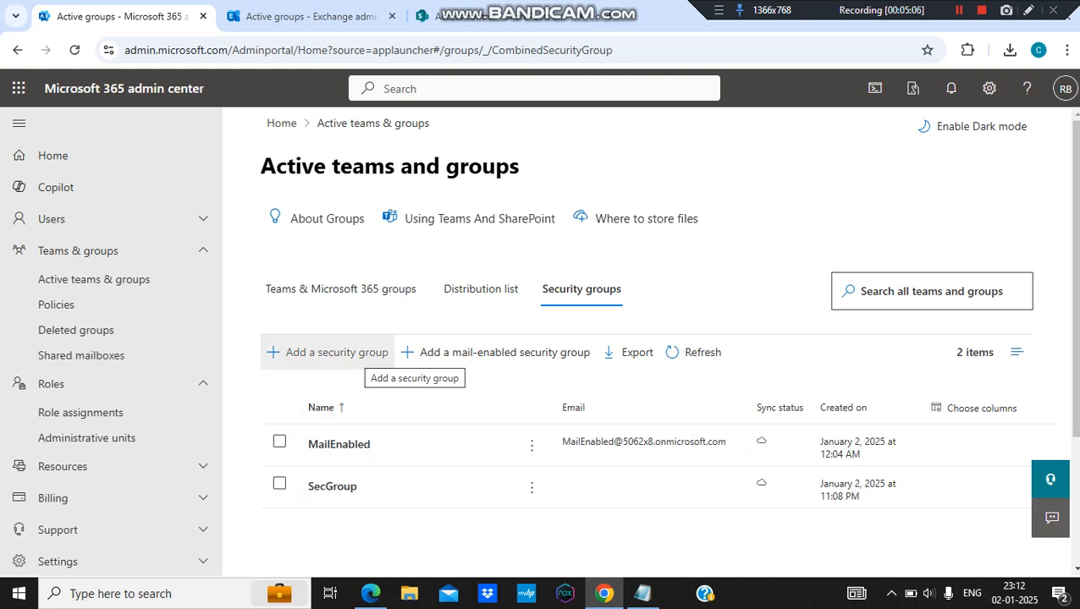
click(360, 352)
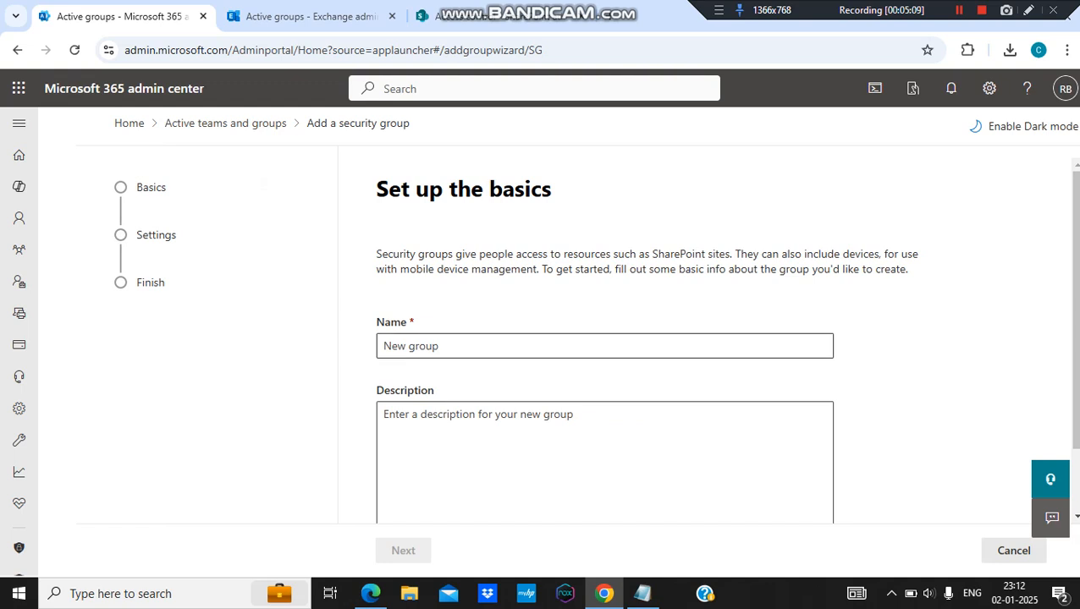
text(Sec)
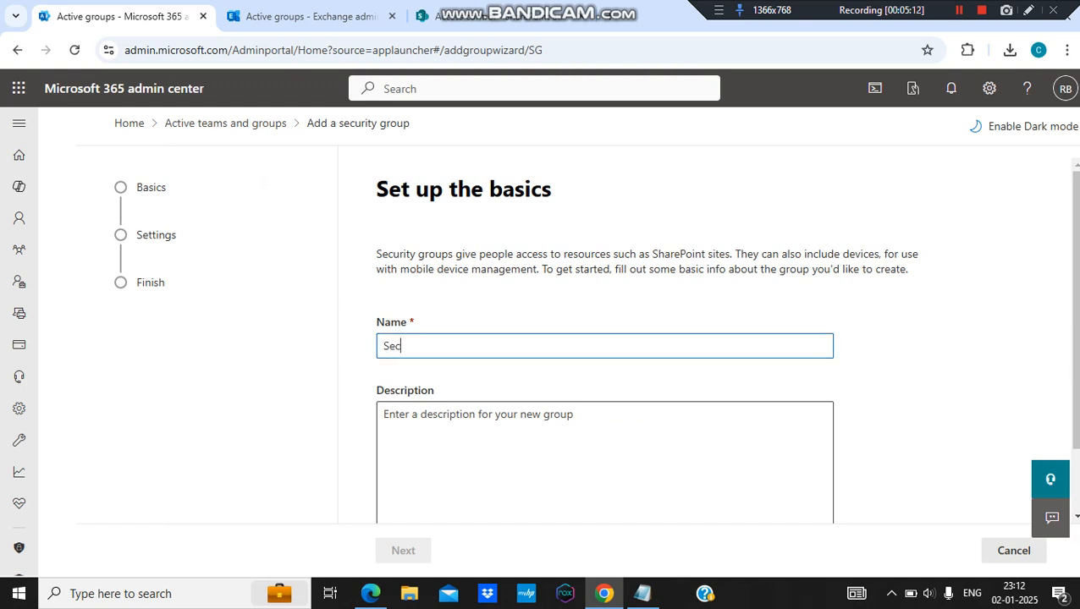
text(Groupwith)
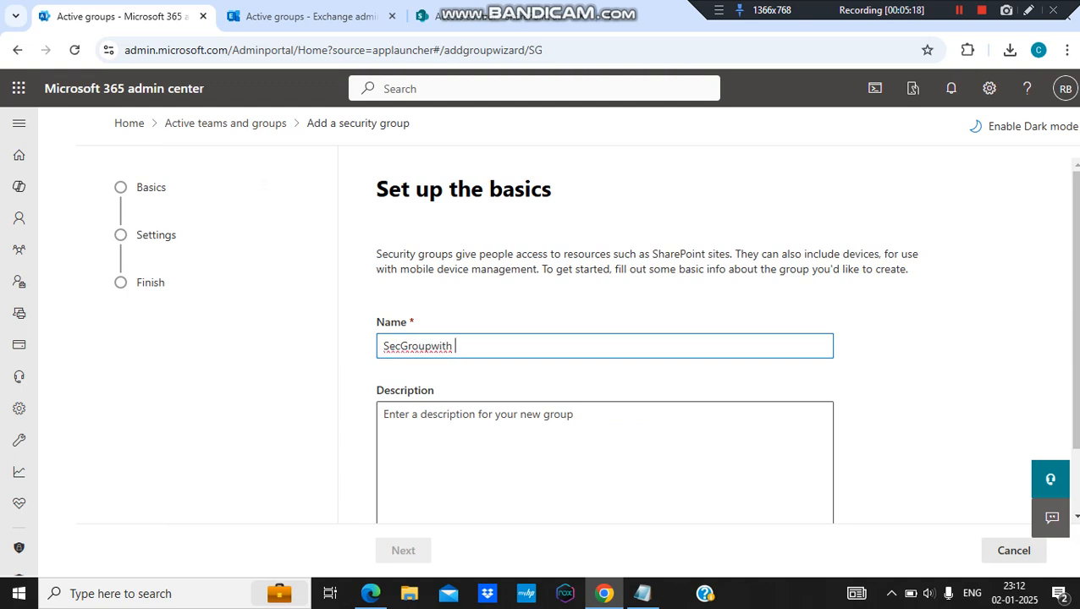
text(AD)
key(Tab)
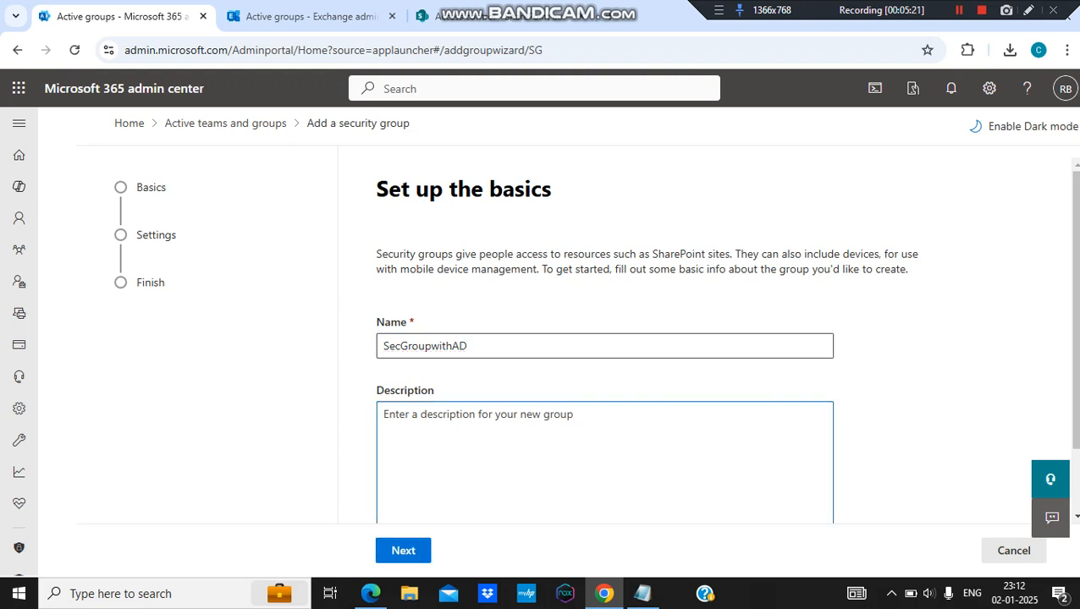
click(403, 550)
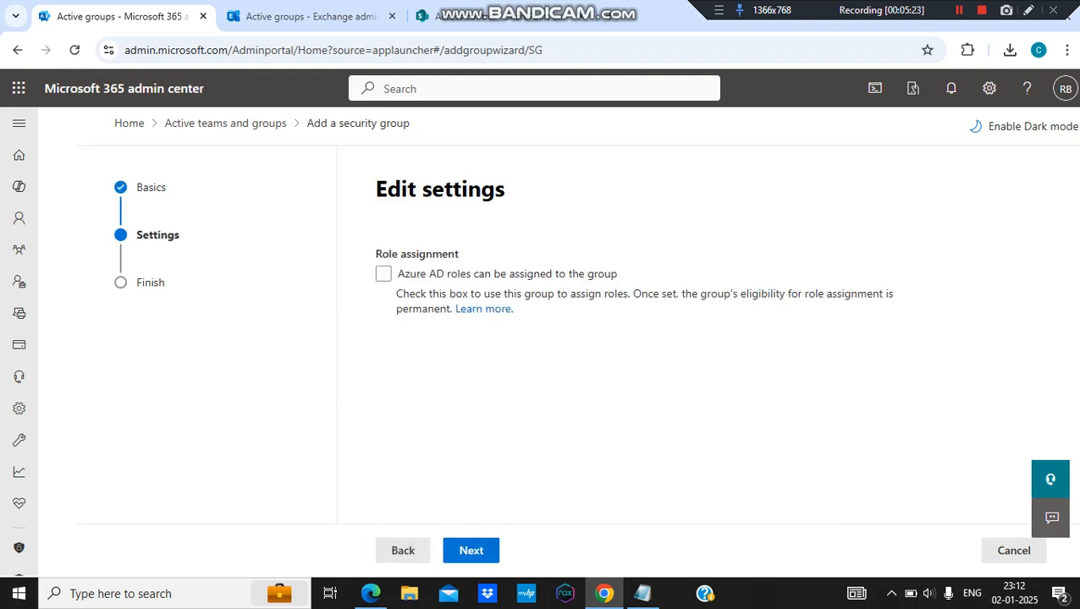
Allow Azure AD roles to be assigned to the new group, create it and close the wizard
click(383, 273)
click(471, 550)
click(471, 550)
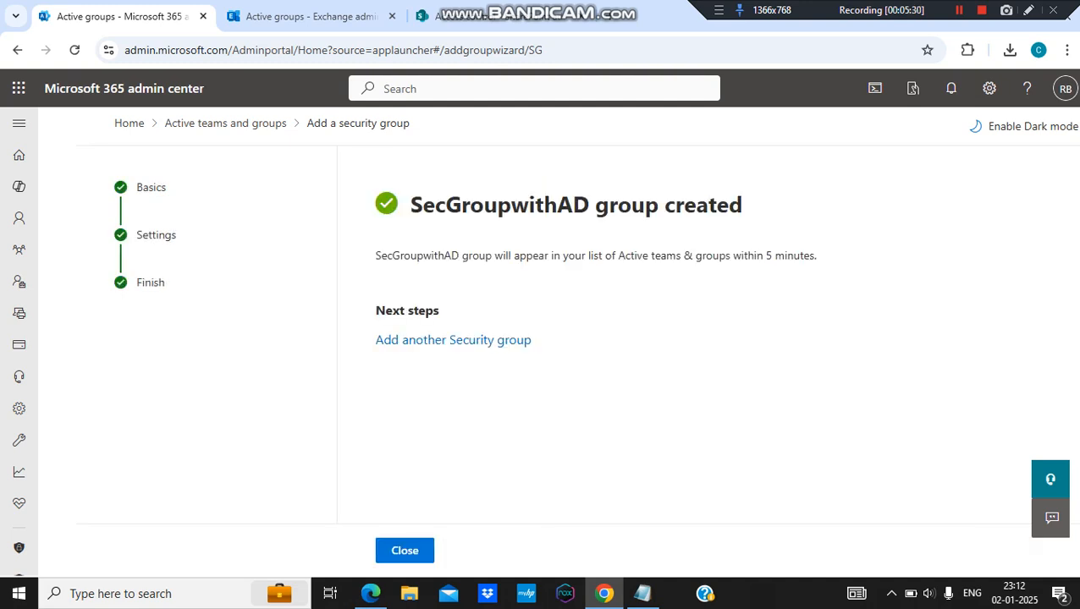
click(404, 550)
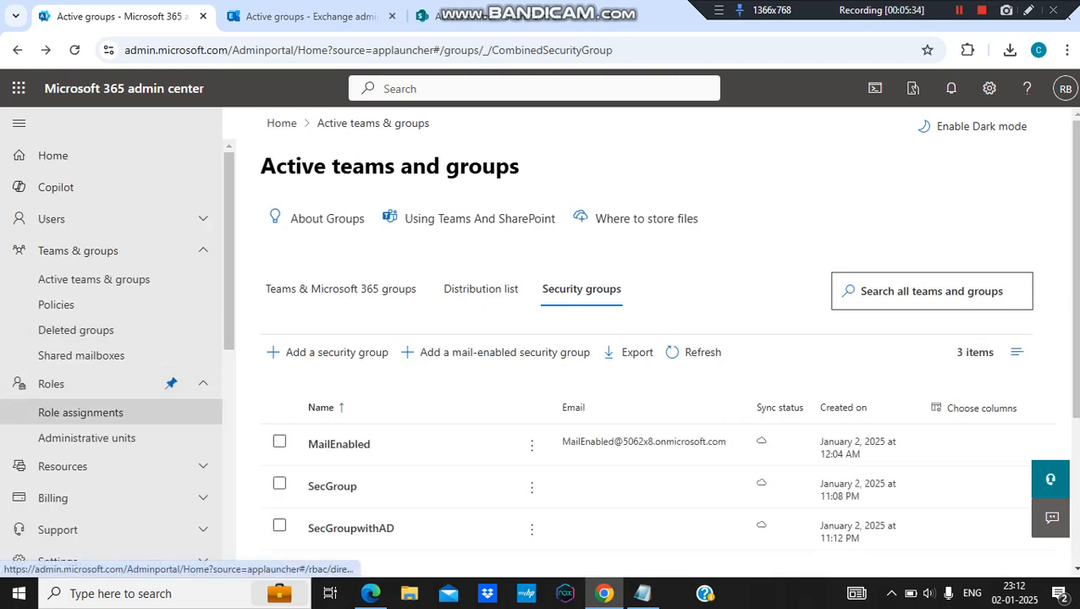
Assign the Global Reader role to the SecGroupwithAD group in the Microsoft Entra ID role assignments, and close the role details
click(80, 412)
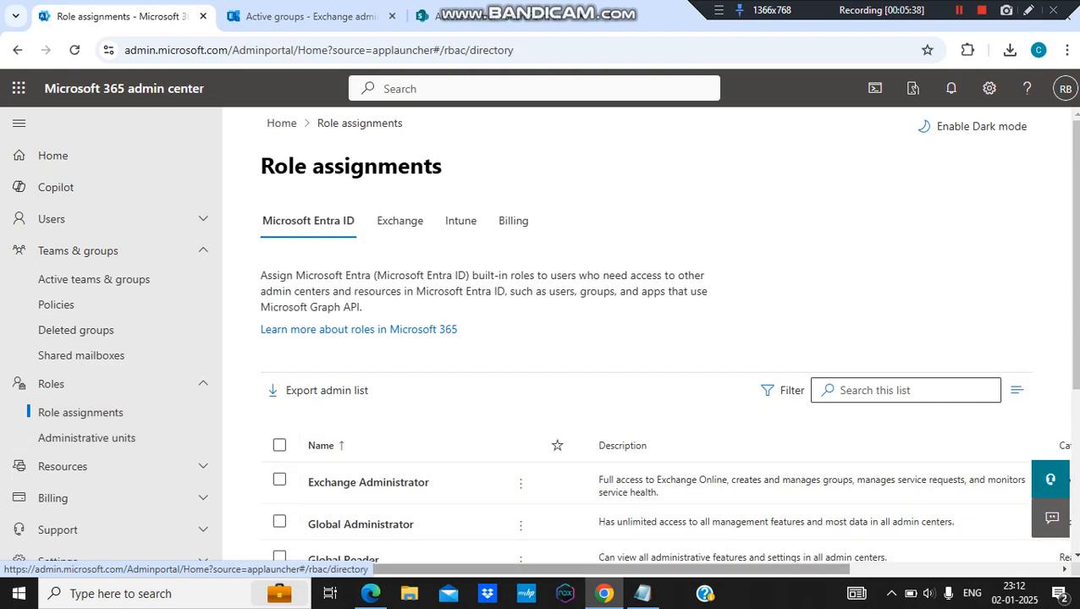
click(521, 559)
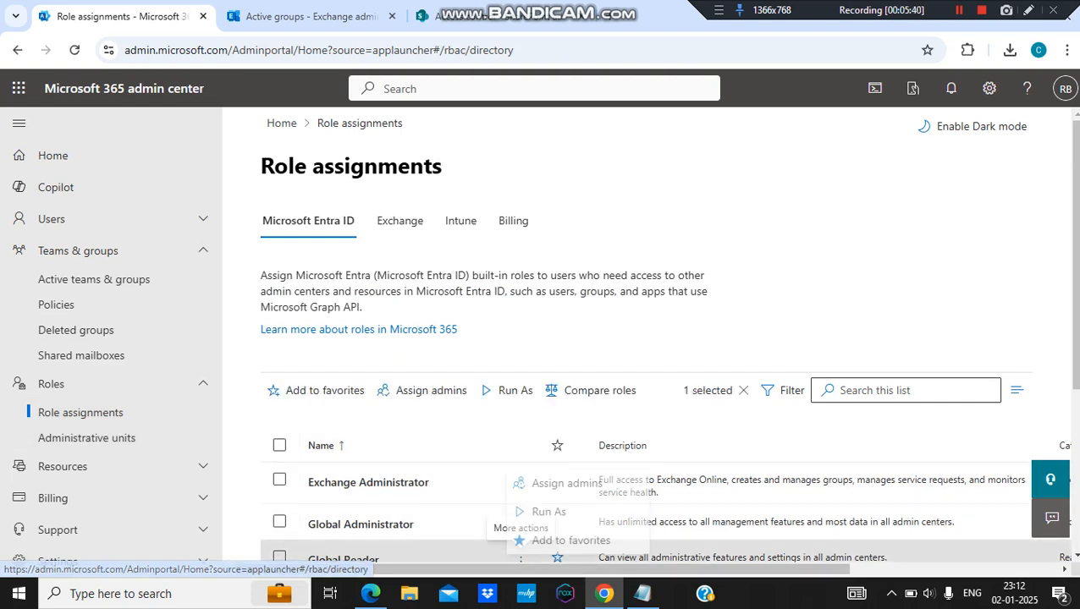
click(567, 477)
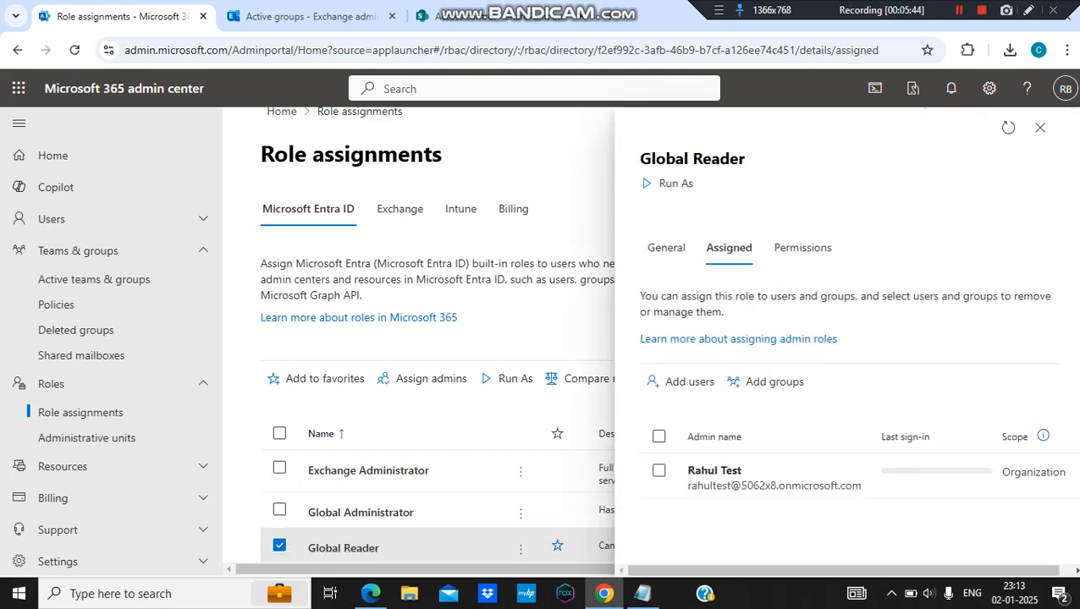
click(764, 381)
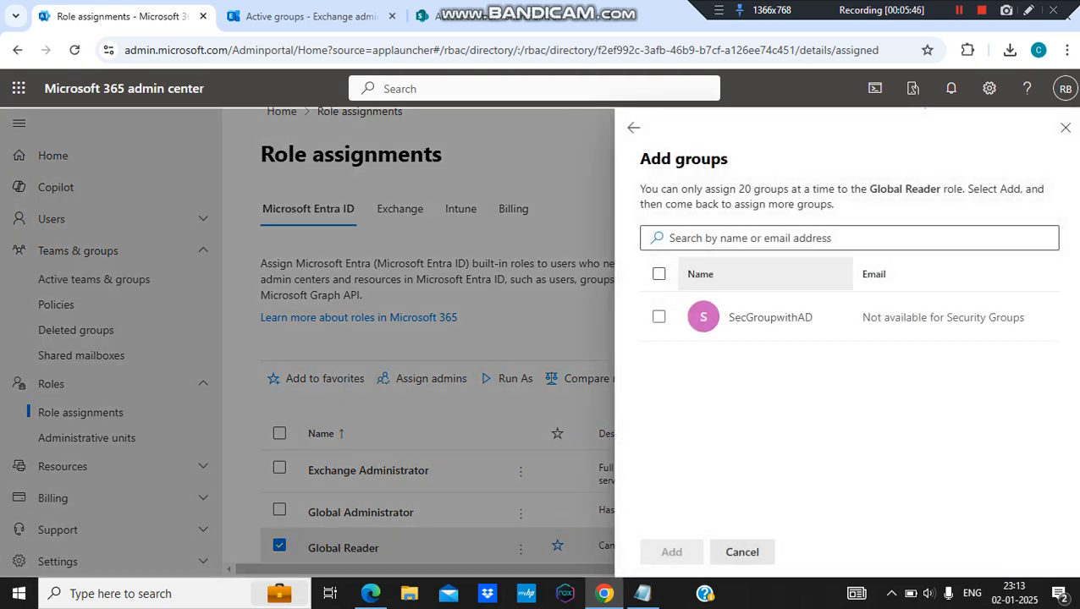
click(659, 318)
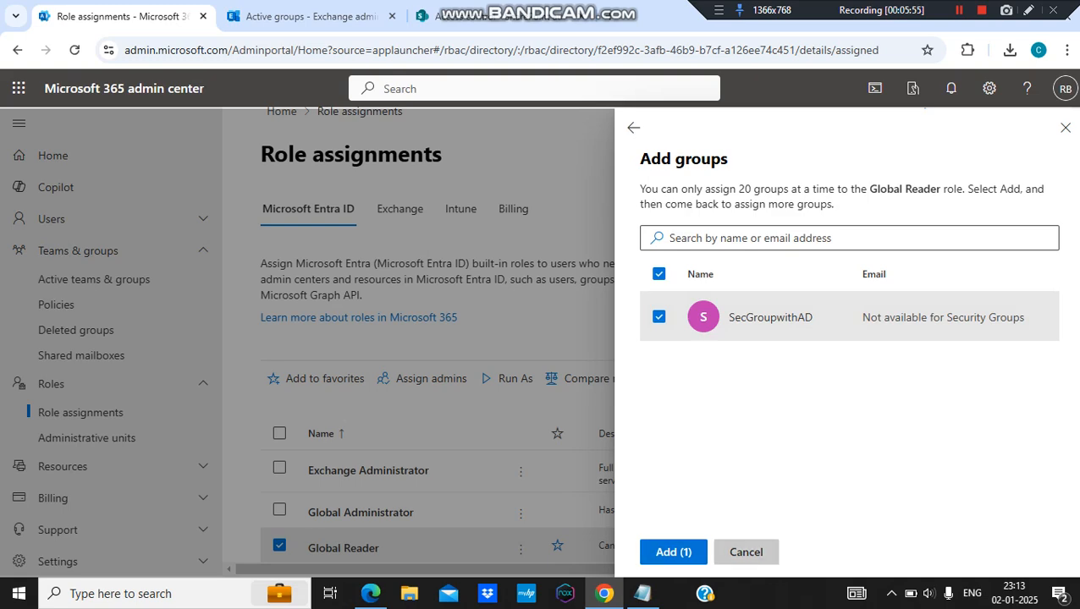
click(673, 552)
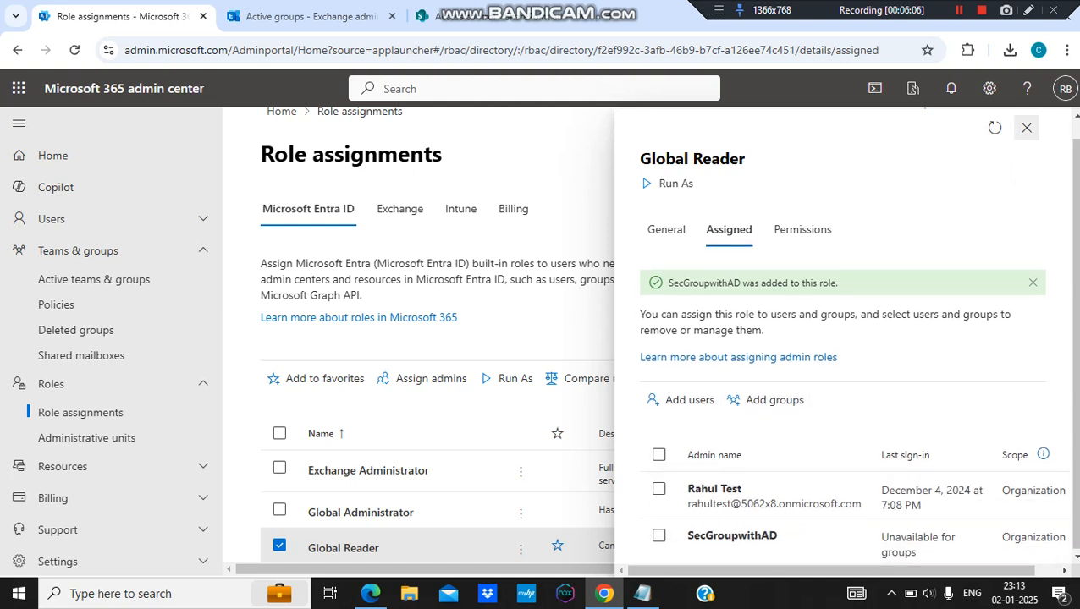
click(1027, 127)
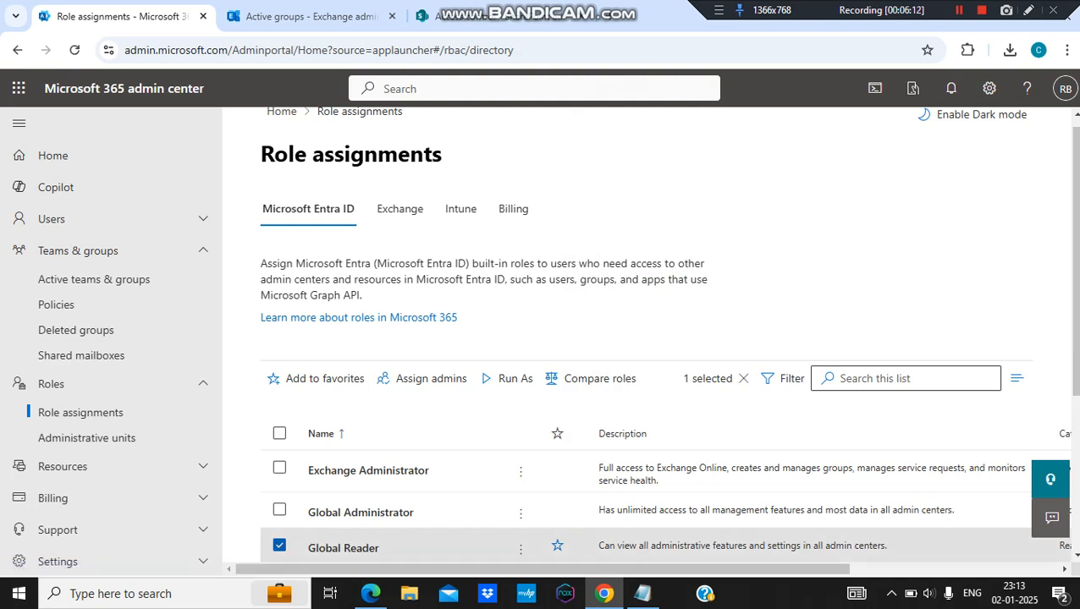
Examine the admins assigned to the Global Administrator role and its option for adding users, without adding anyone
click(279, 546)
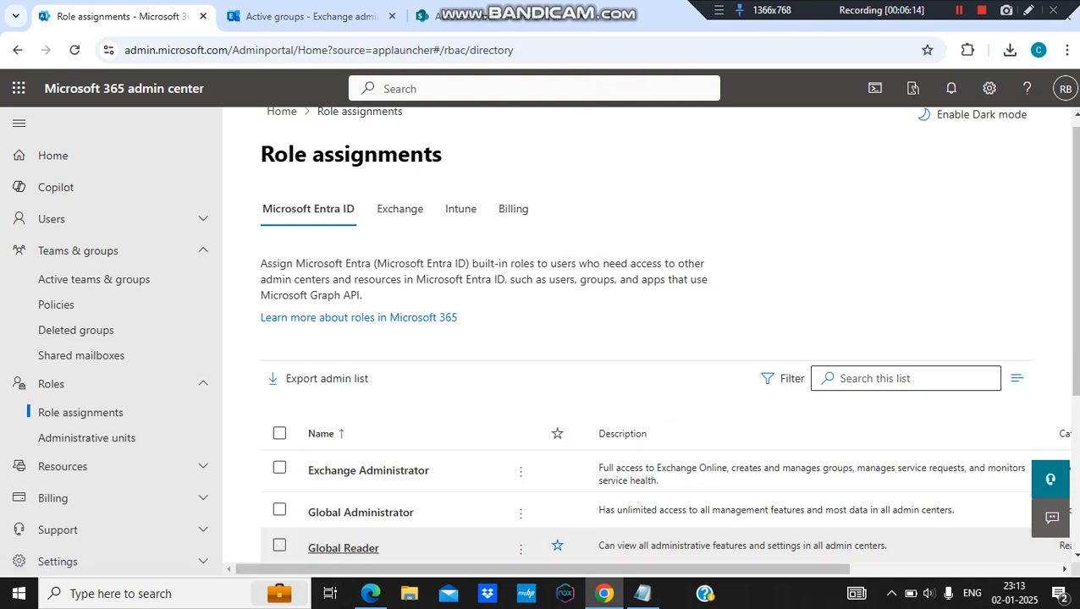
click(279, 510)
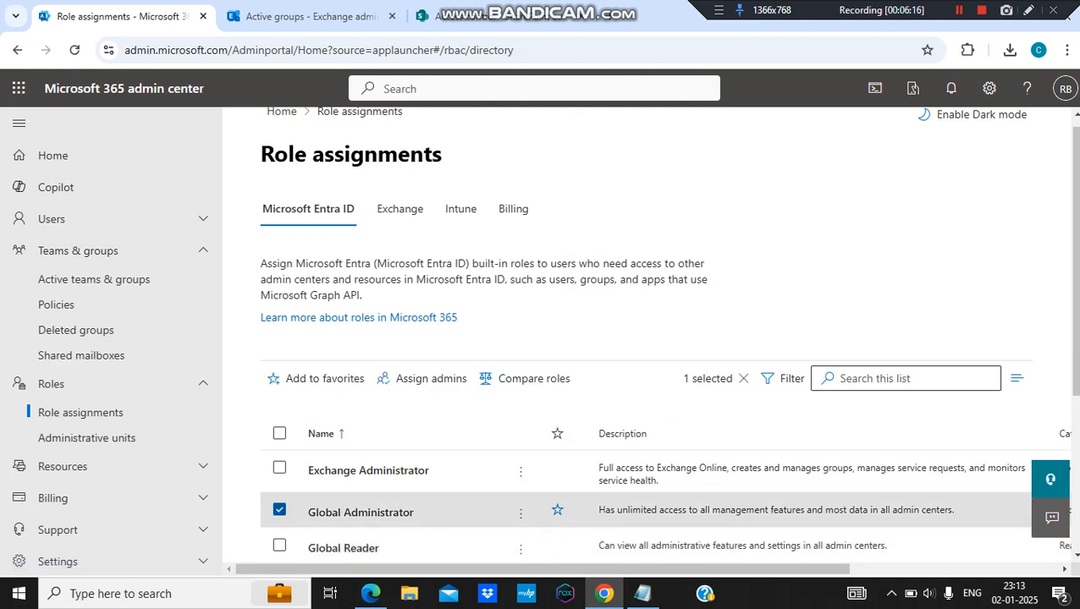
click(427, 378)
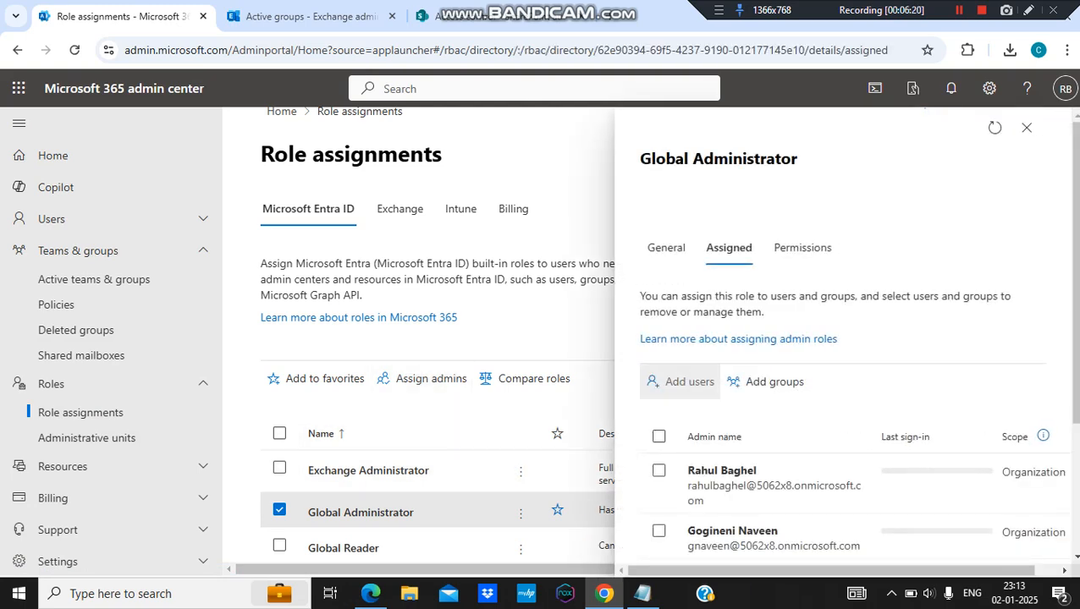
click(681, 382)
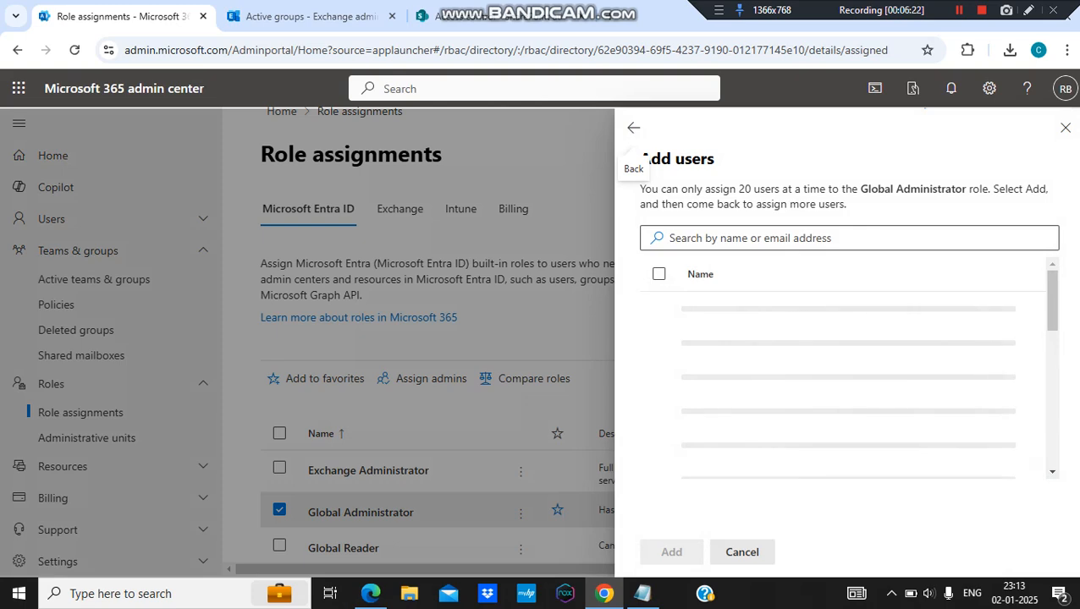
click(742, 552)
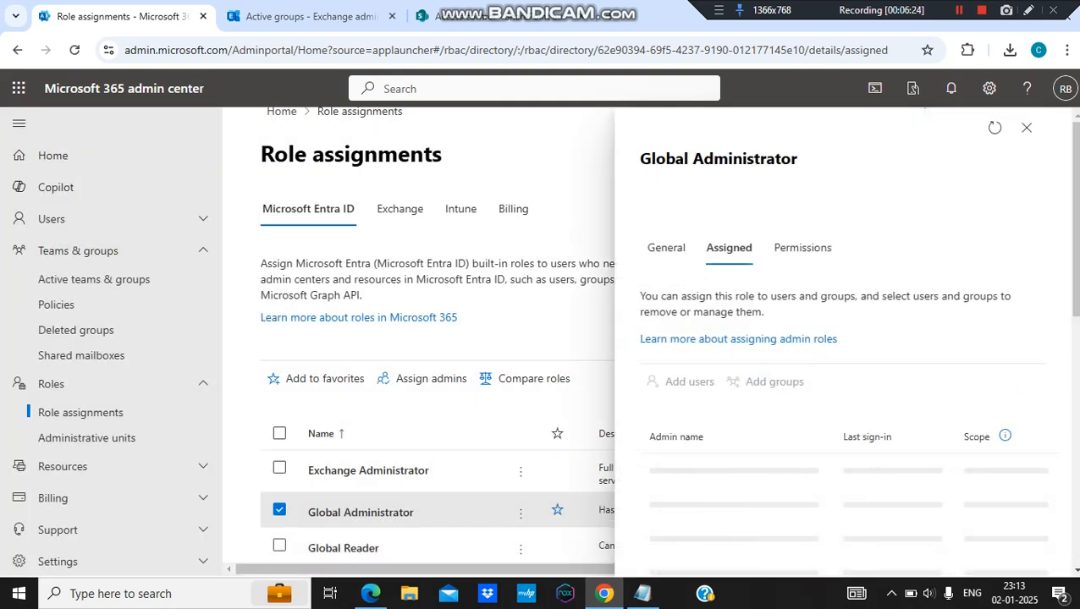
click(1027, 127)
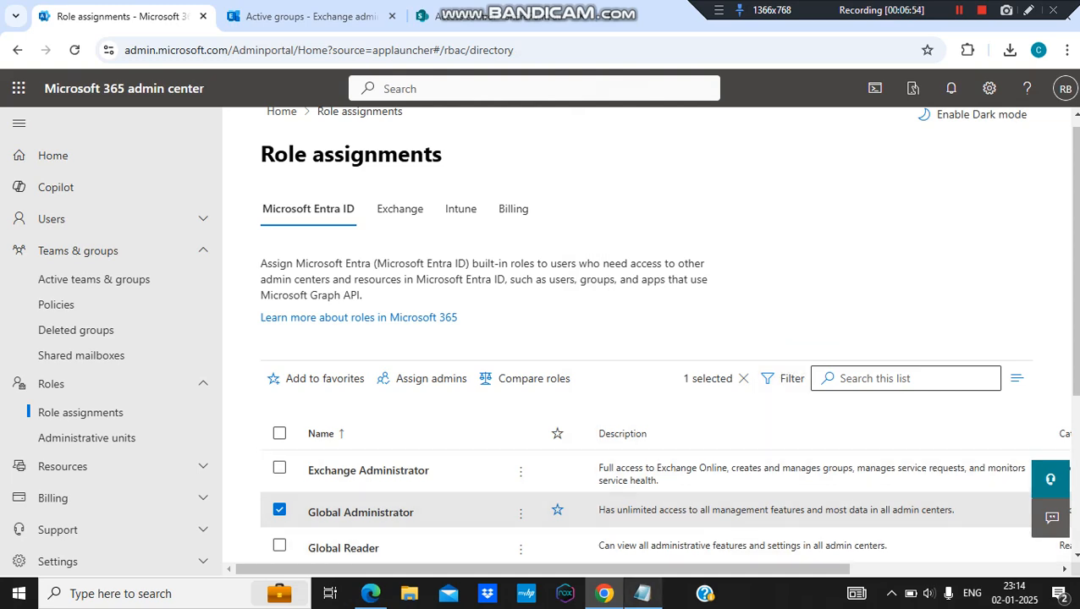
Switch to Notepad to review the notes comparing security groups with and without AD roles enabled
click(643, 594)
click(93, 374)
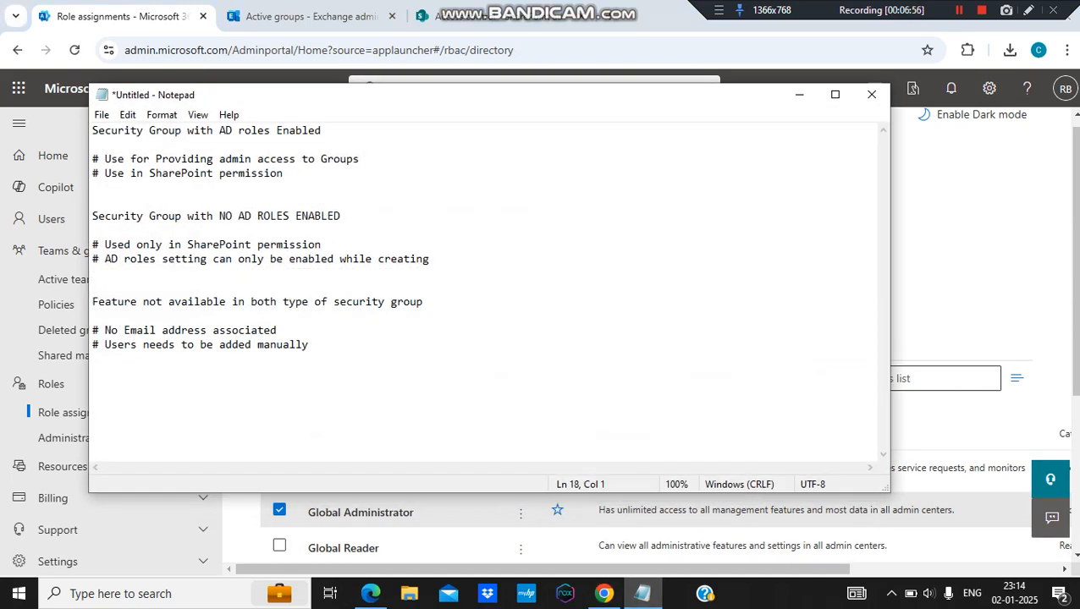
Highlight the headings of both security group types and the notes on using AD-roles-enabled groups for admin access and SharePoint permission
drag(111, 130, 277, 131)
click(277, 130)
drag(340, 215, 150, 216)
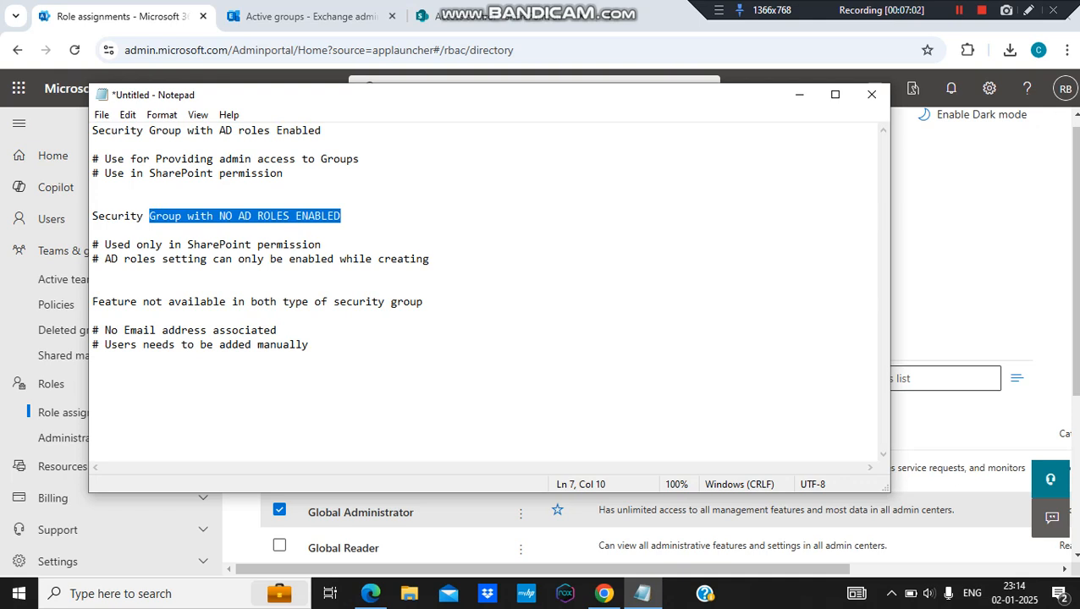
drag(360, 160, 92, 159)
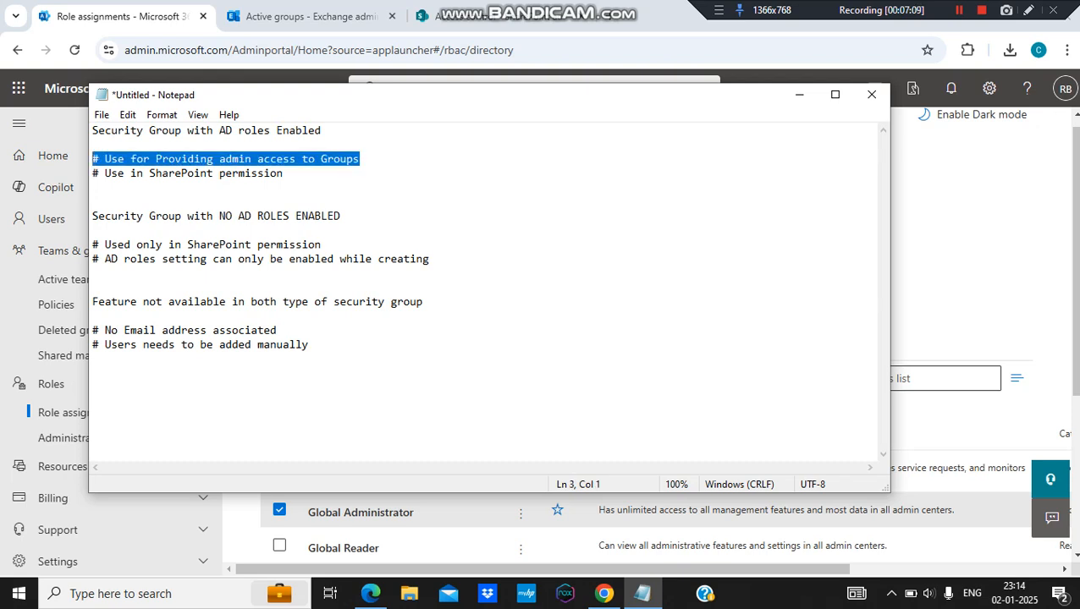
drag(94, 187, 156, 173)
click(270, 244)
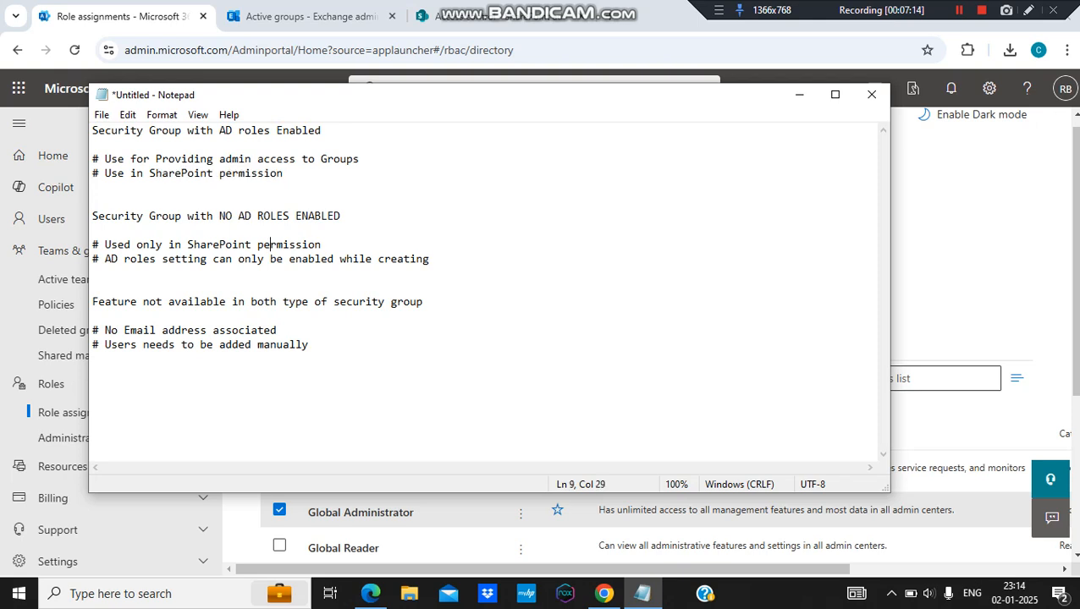
Highlight the notes on security groups with no AD roles enabled, covering SharePoint permission and the setting only available while creating
drag(156, 215, 93, 230)
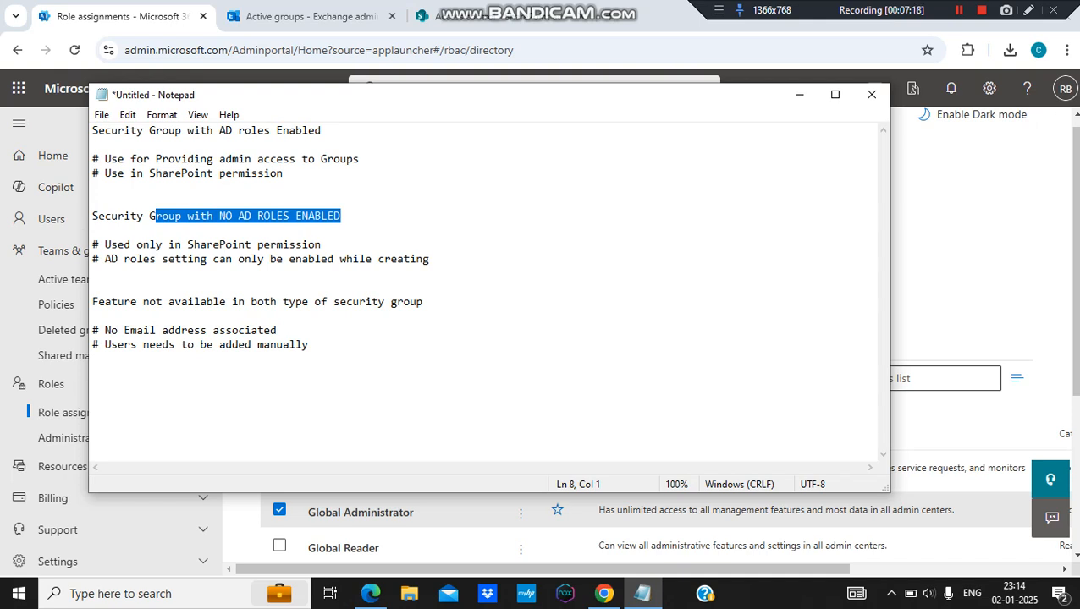
click(322, 245)
drag(322, 245, 225, 245)
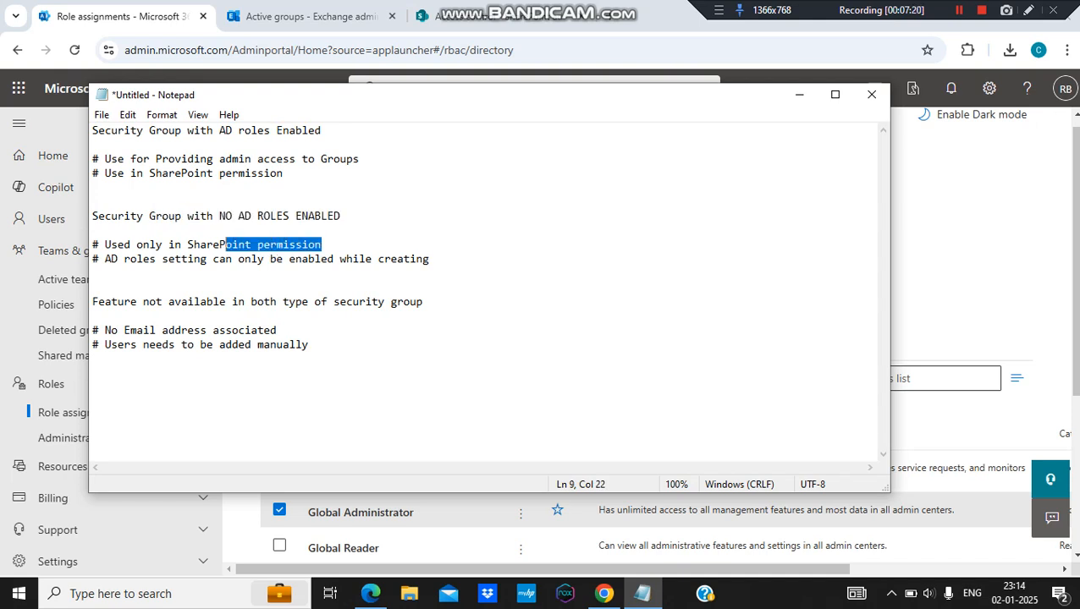
drag(435, 259, 93, 230)
click(93, 272)
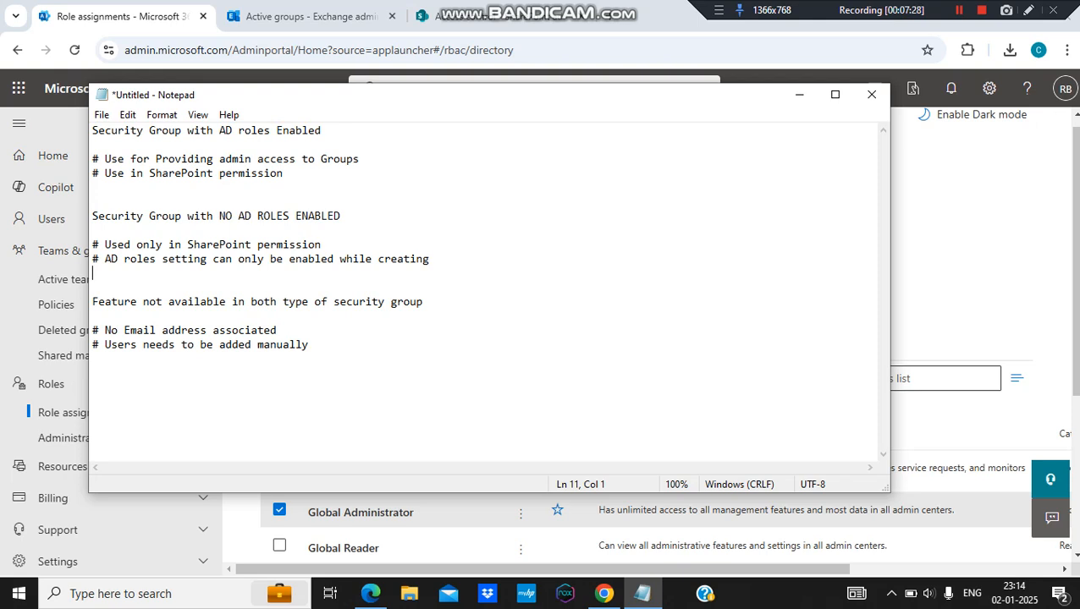
Highlight the section on features not available in both security group types, covering the email address and manual user addition
drag(277, 330, 92, 316)
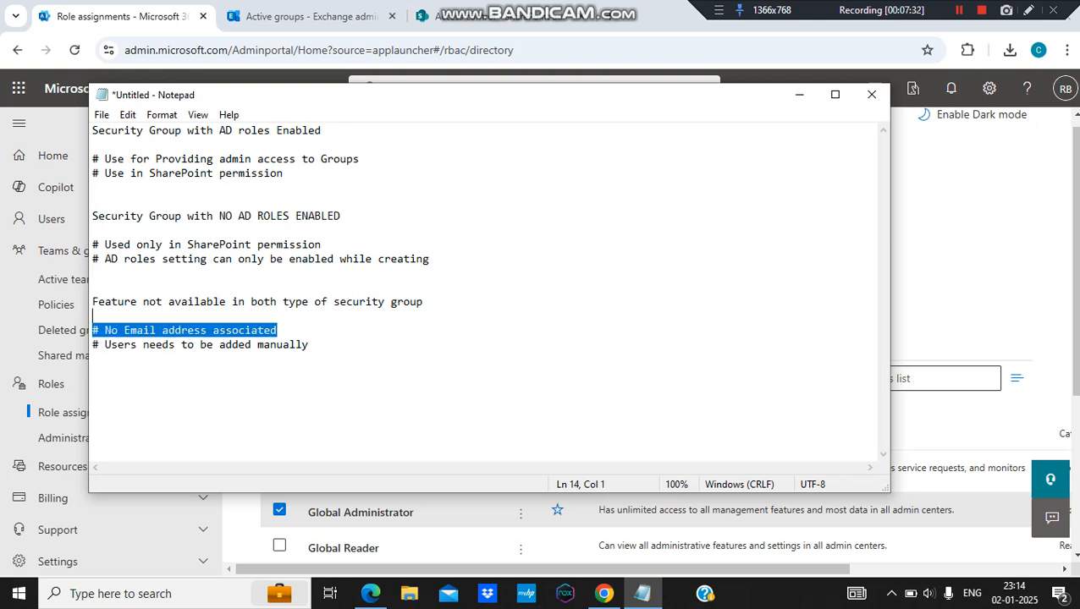
click(309, 344)
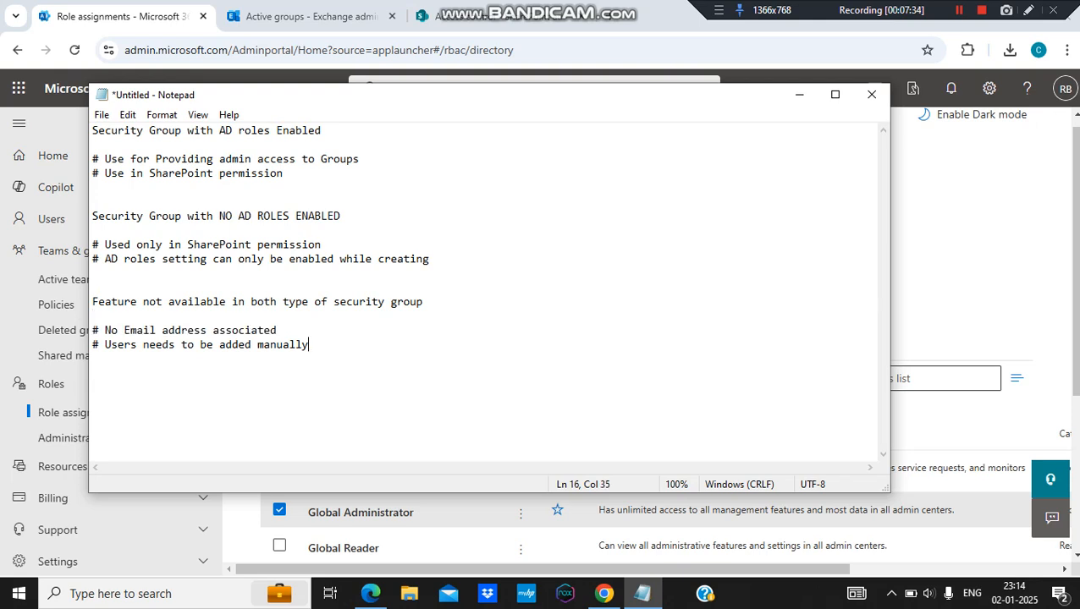
drag(310, 345, 91, 346)
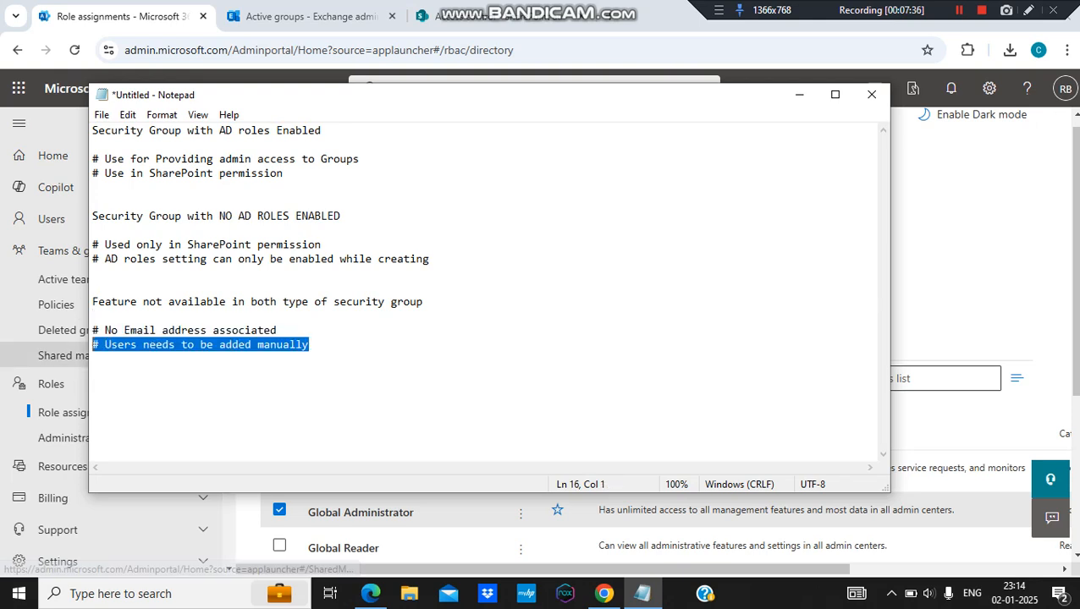
click(95, 360)
drag(93, 359, 93, 288)
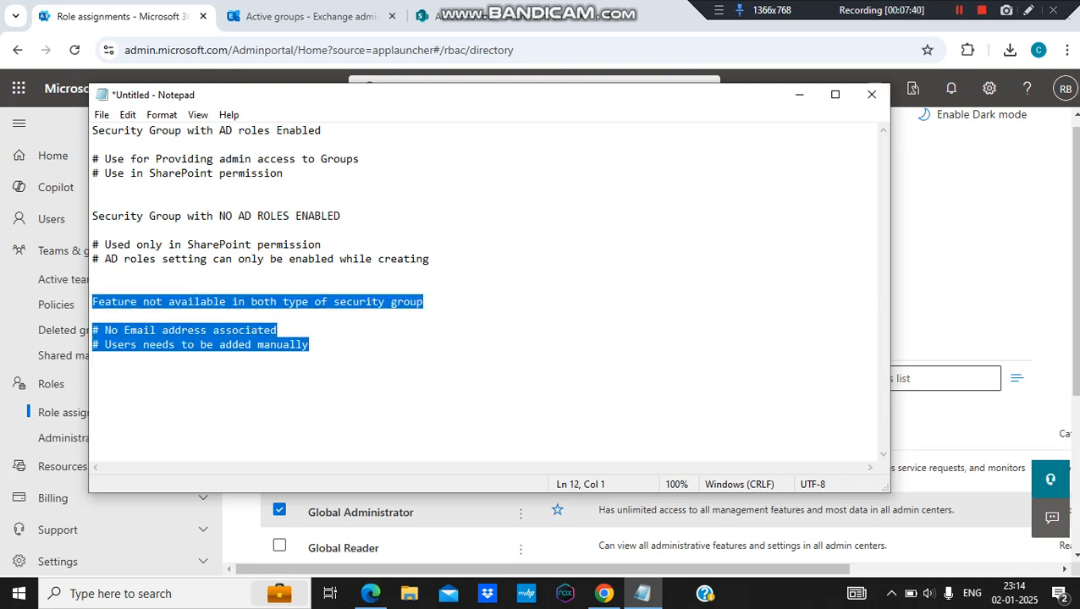
Minimize the notes and switch to the Exchange admin center's mail-enabled security groups
click(799, 94)
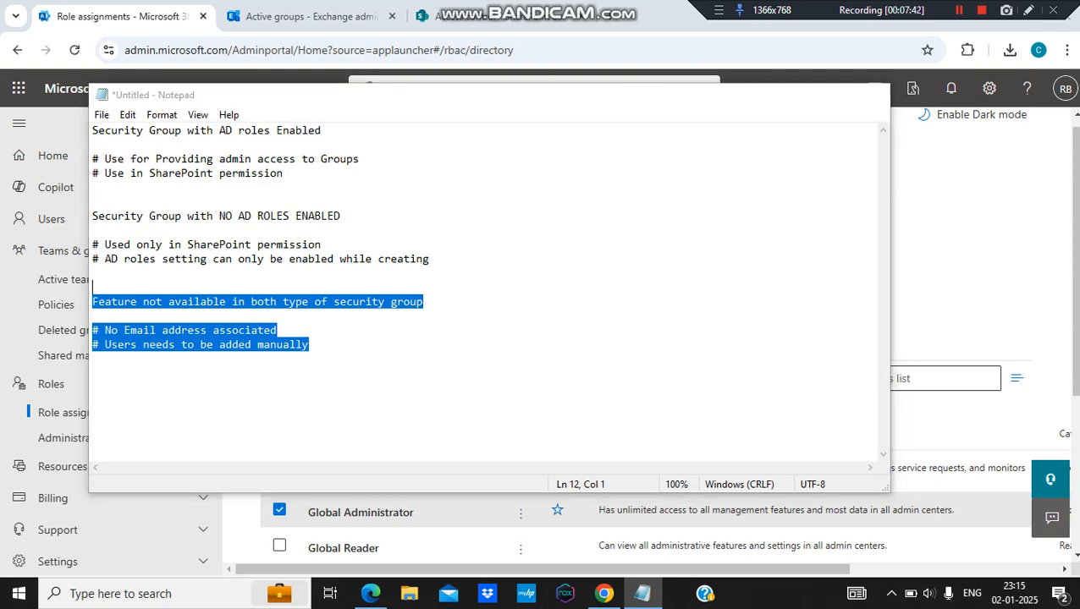
key(ctrl+Tab)
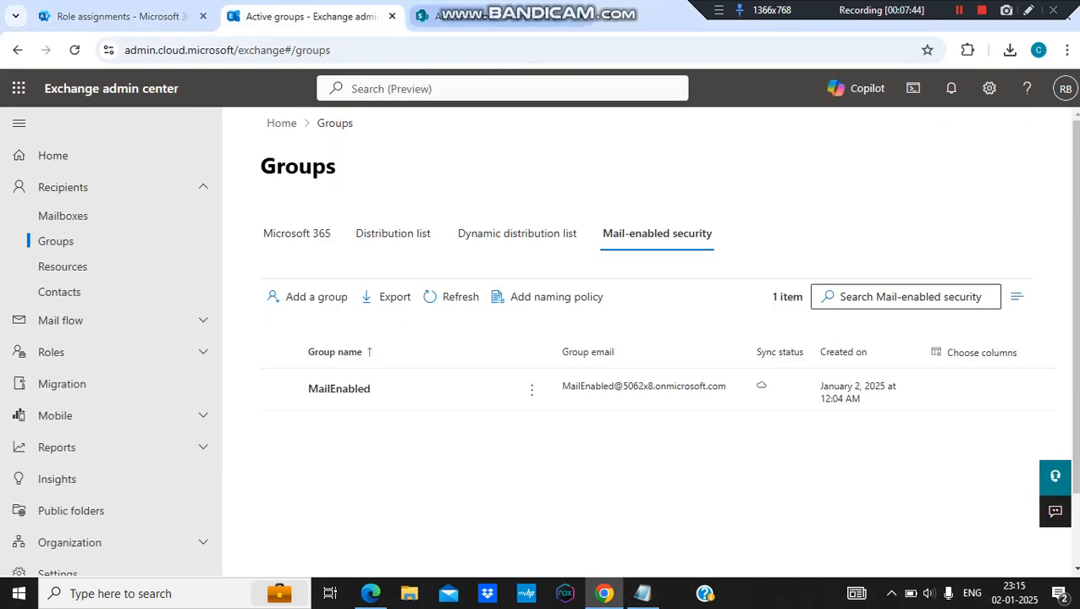